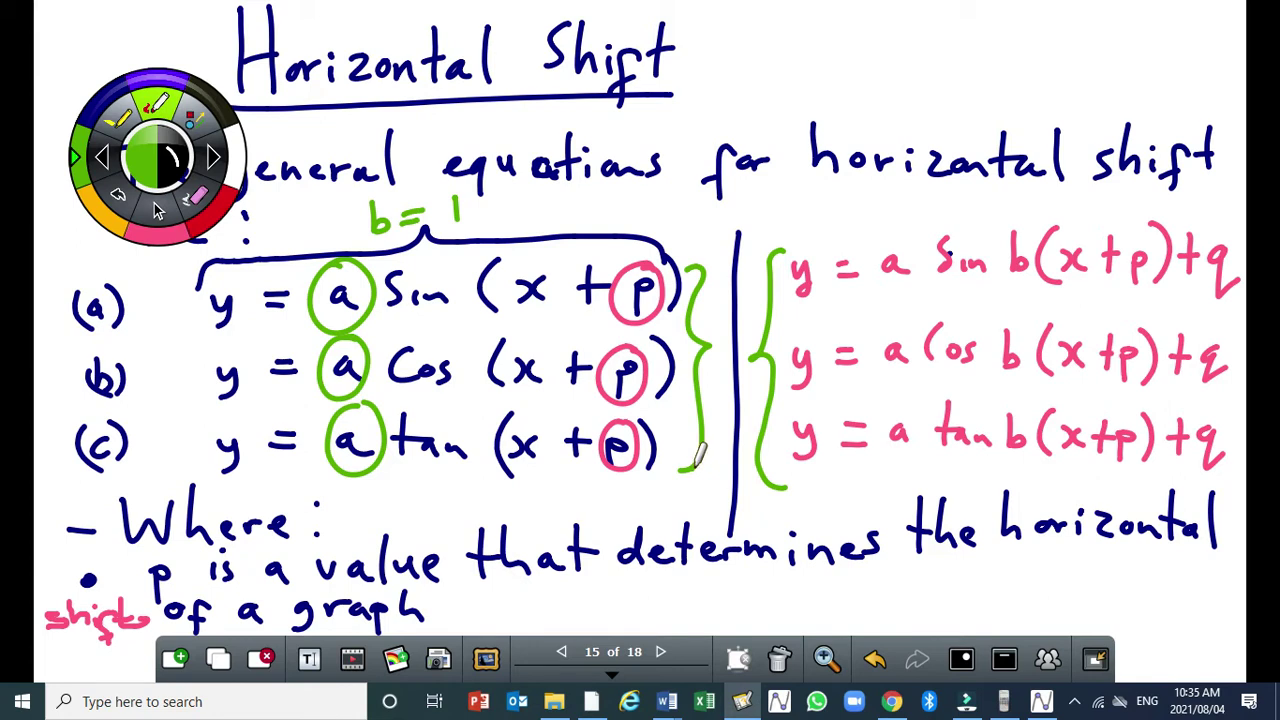
- Trace down the green brace beside the sin, cos and tan horizontal-shift equations in green ink
drag(778, 248, 770, 450)
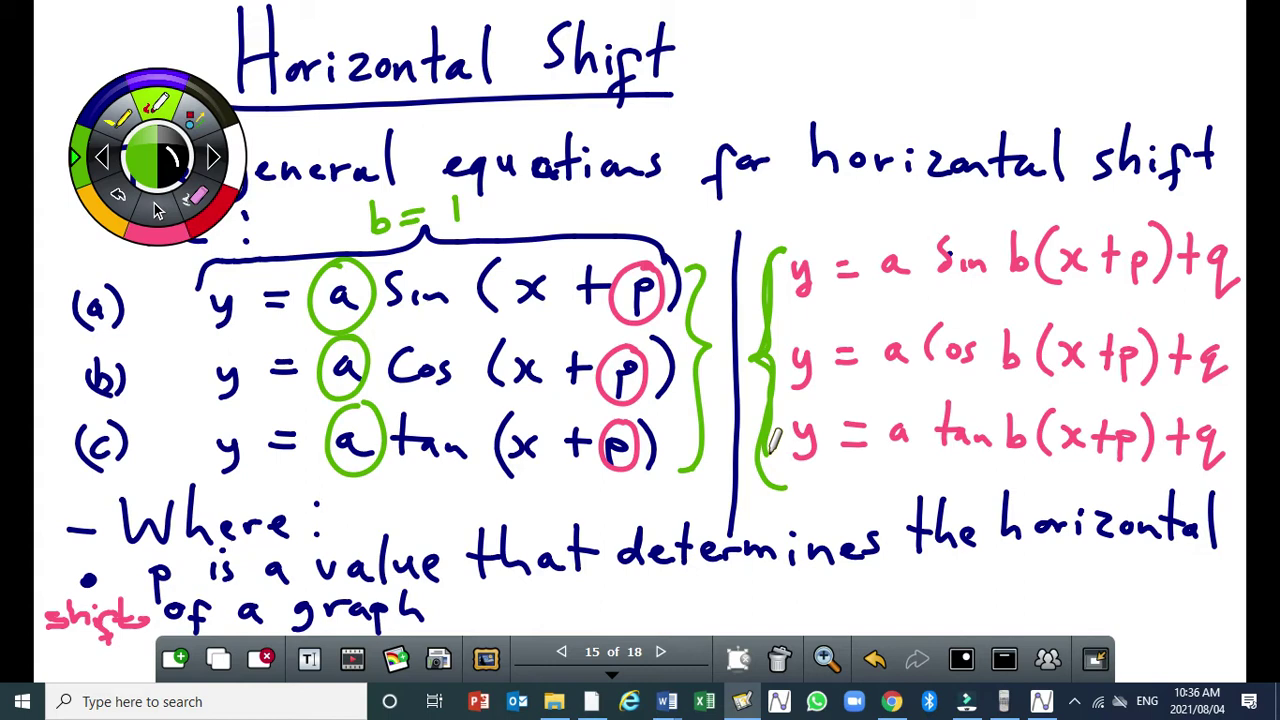
- Advance two pages to the sin(x−30°) sketch on page 17 and underline its 30 in green
click(660, 652)
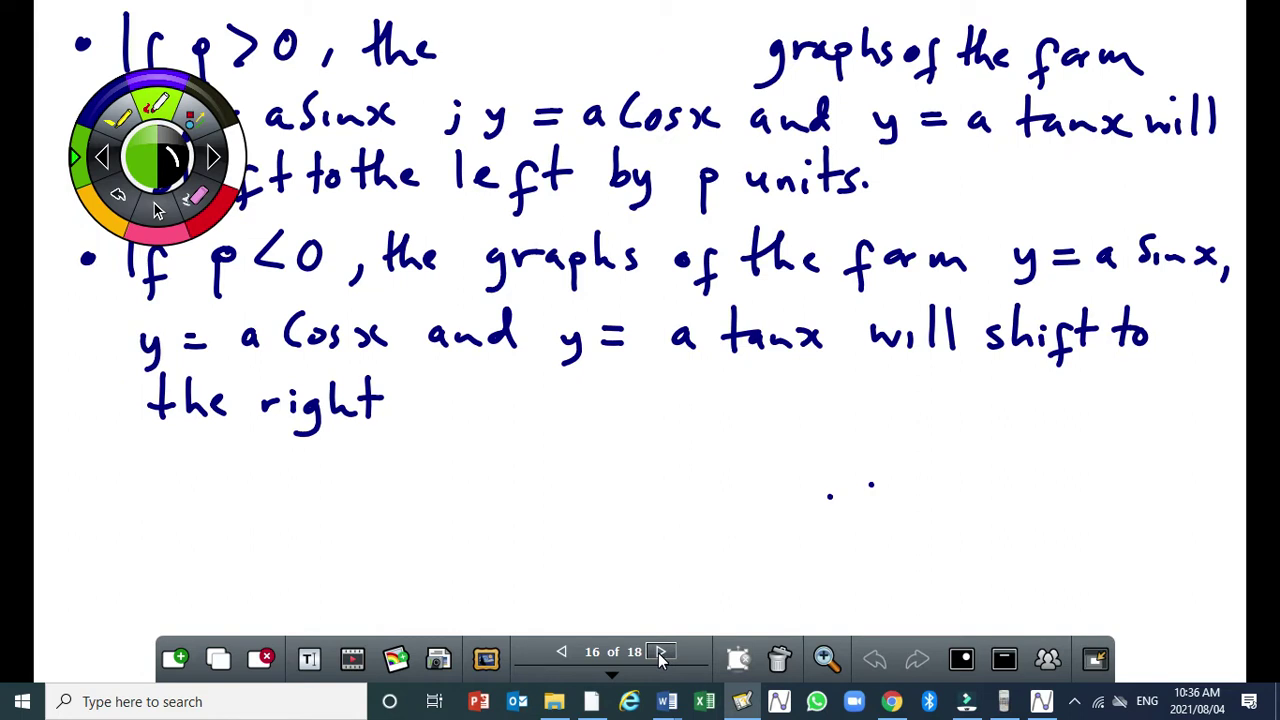
click(660, 652)
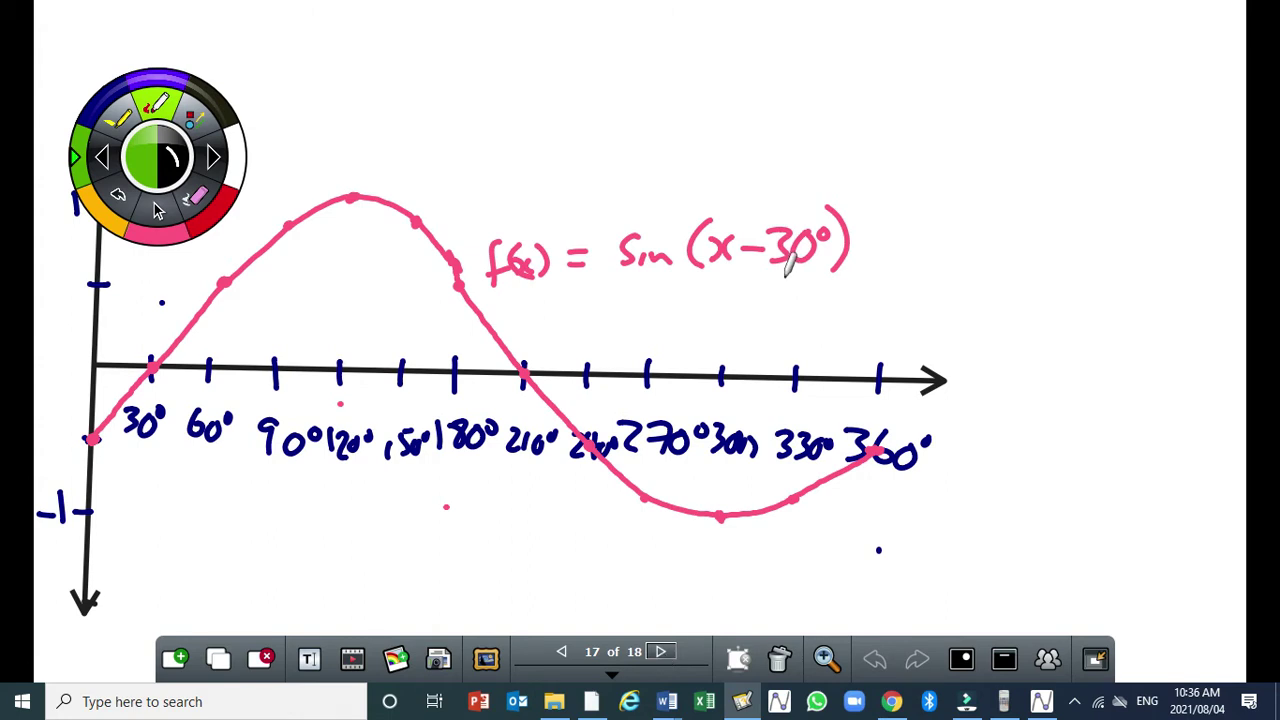
drag(777, 278, 802, 276)
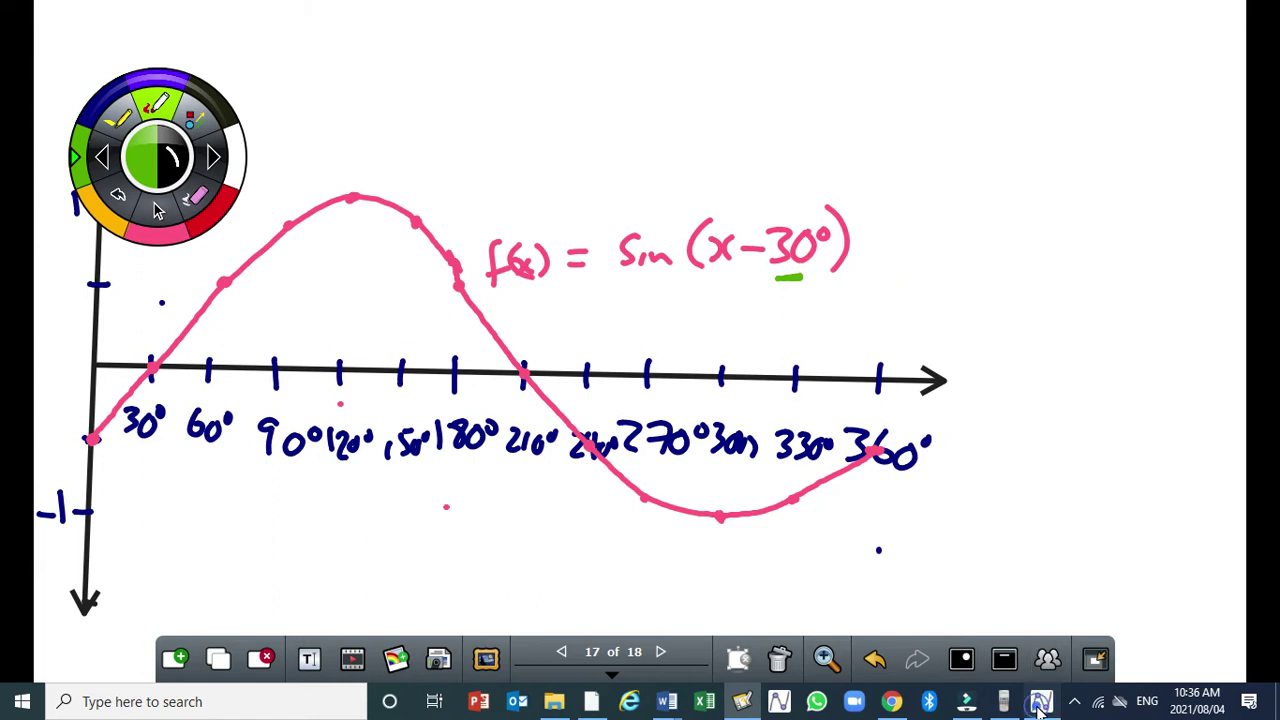
click(1040, 703)
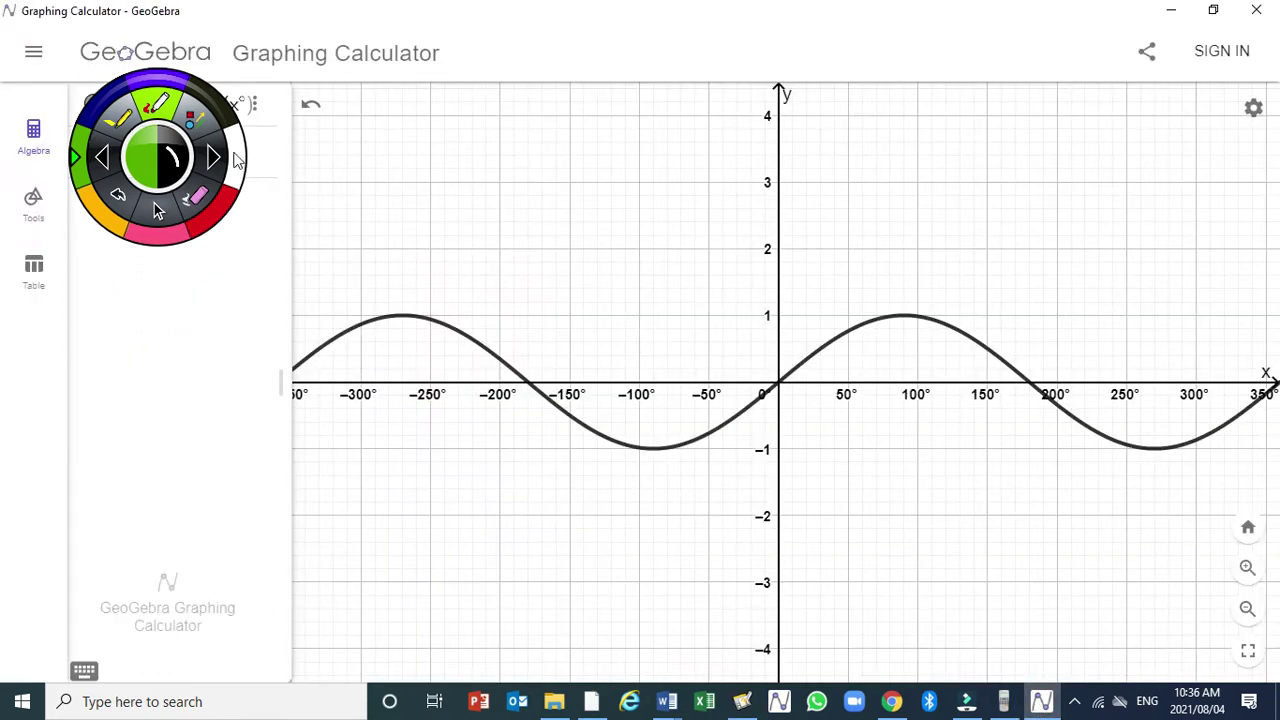
click(228, 156)
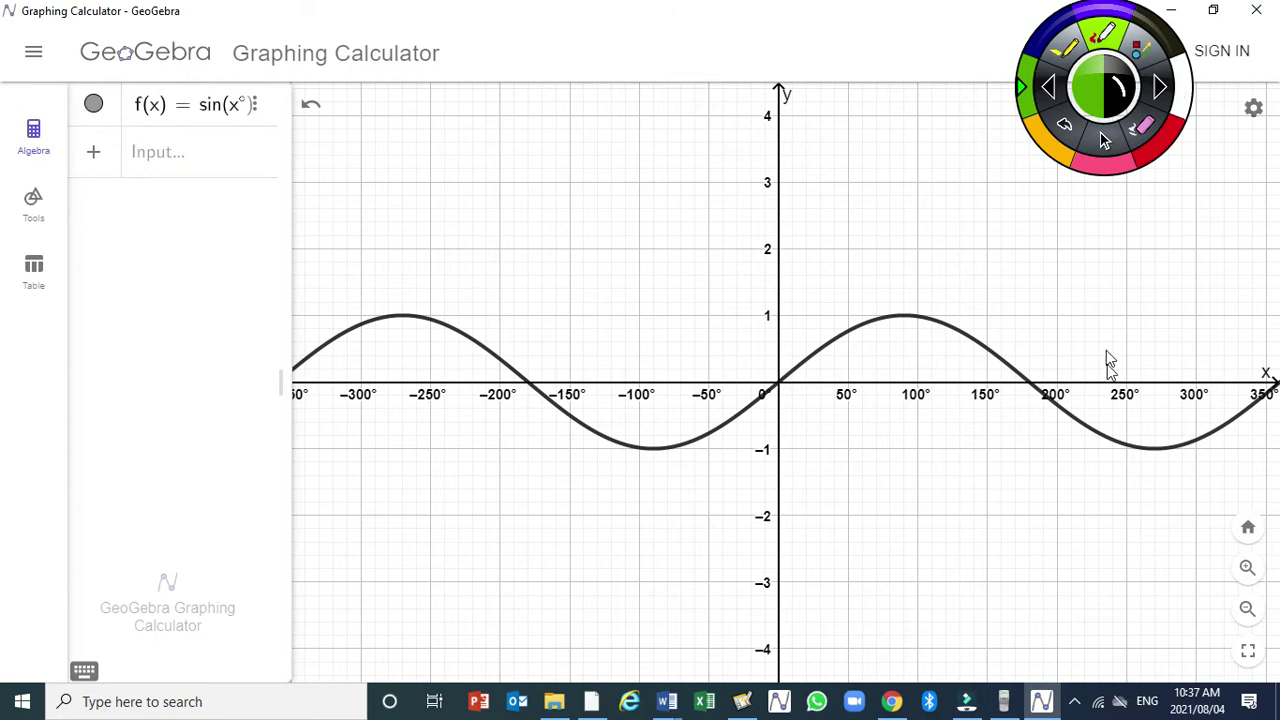
click(745, 703)
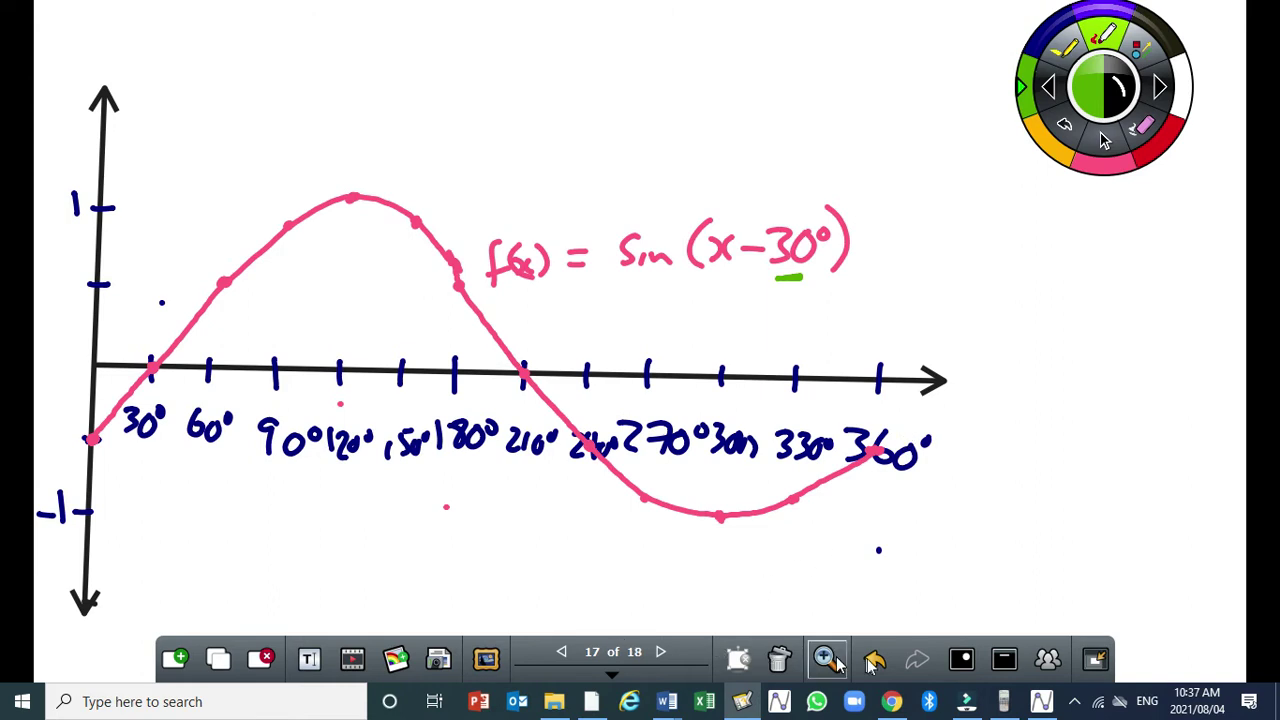
- Show GeoGebra's f(x) = sin(x°) graph with the math keyboard open, after a quick look at the notebook
click(1043, 704)
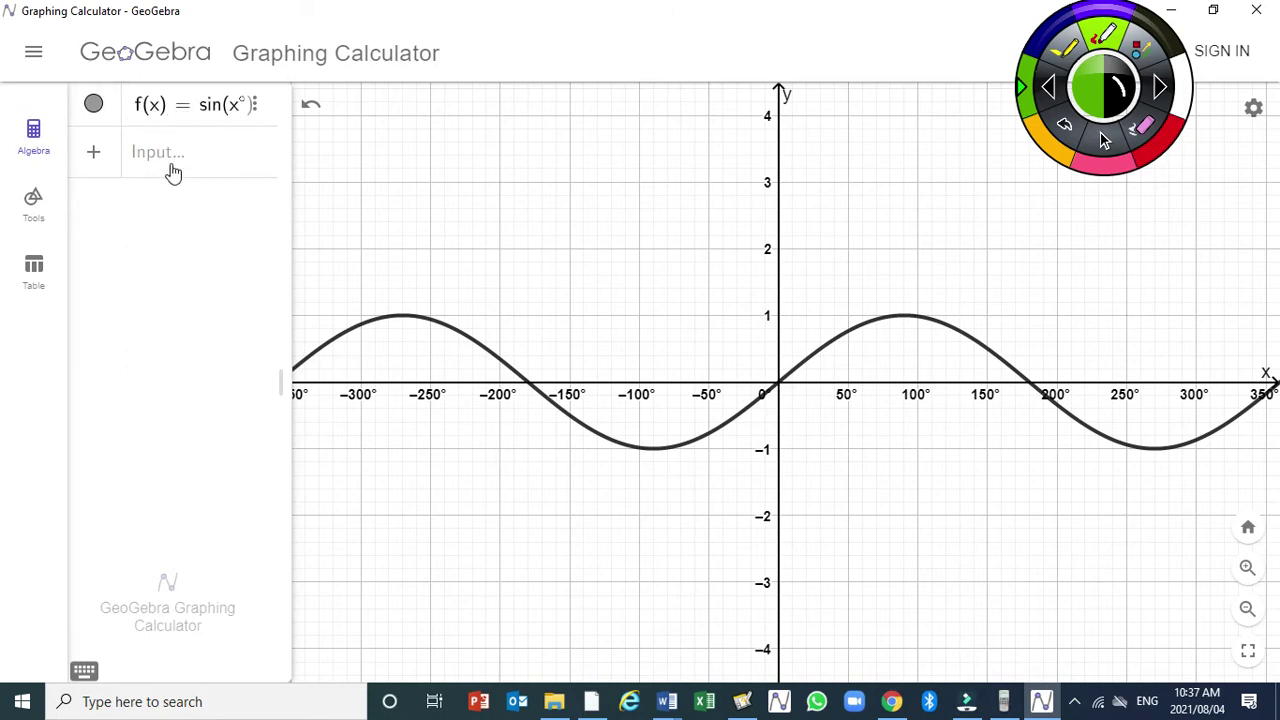
click(167, 168)
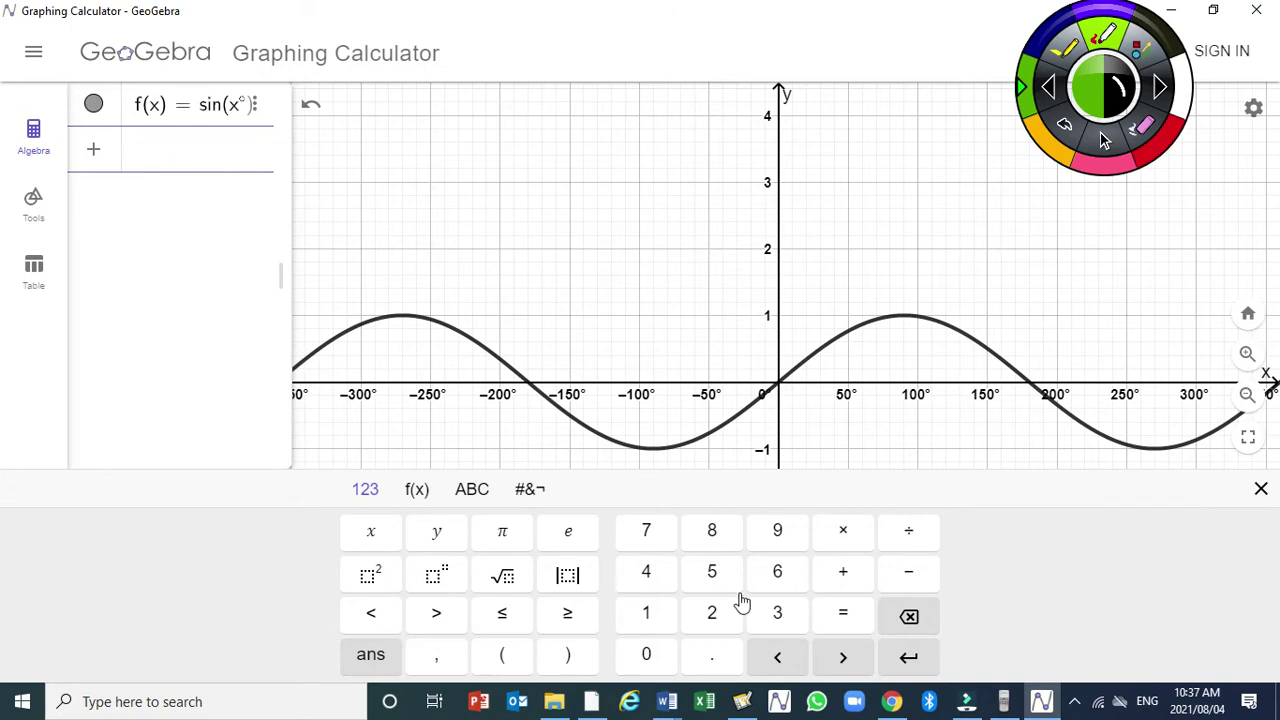
click(742, 703)
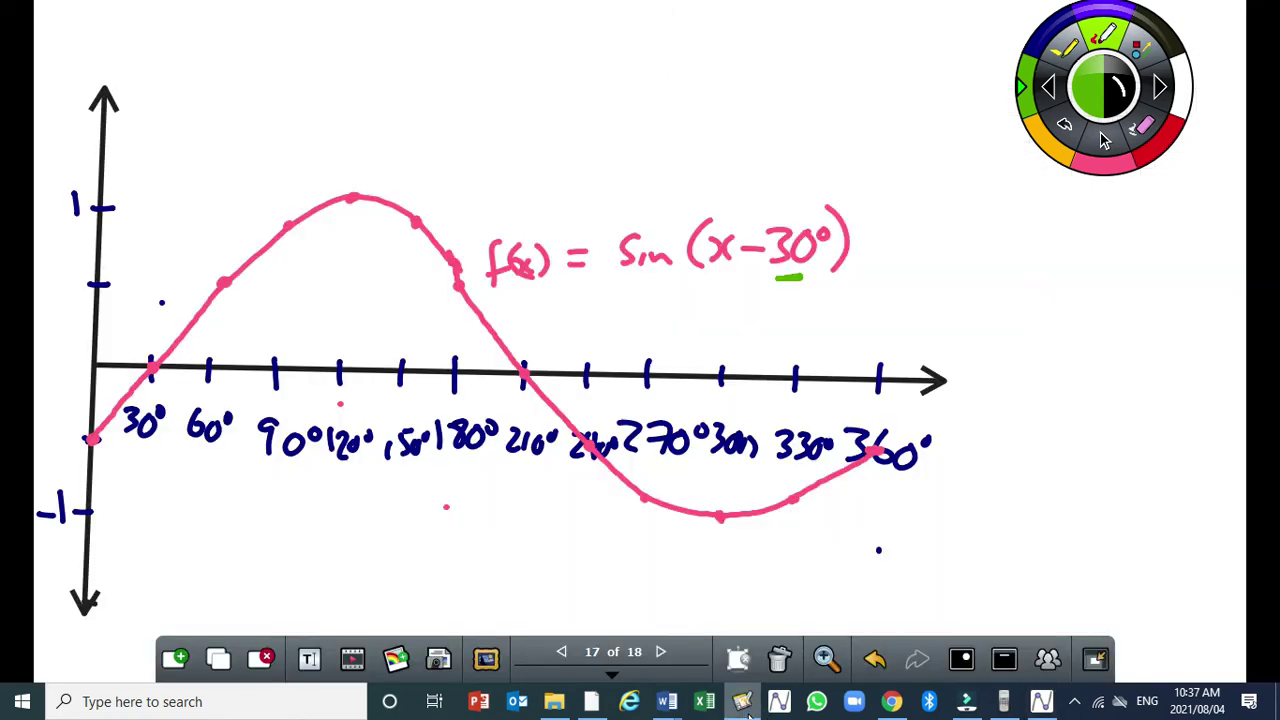
click(1042, 701)
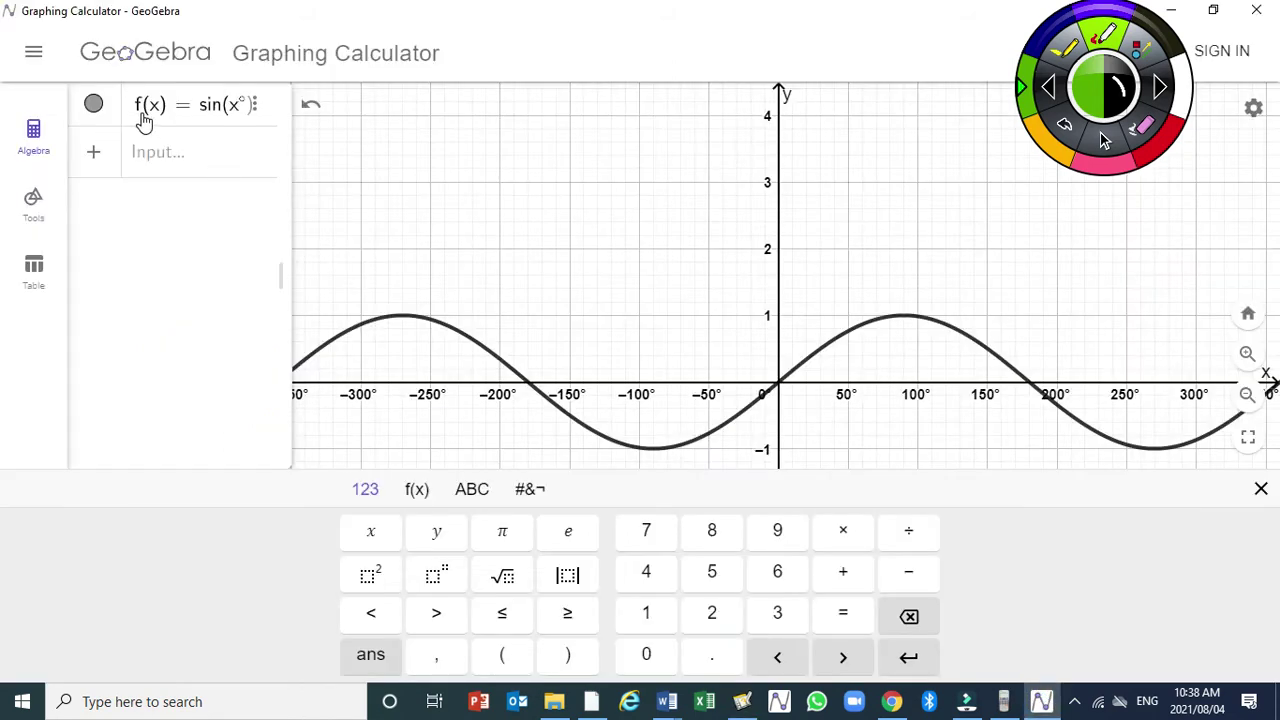
- Redefine f as y = sin(x°), using the keyboard's degree sign
click(175, 110)
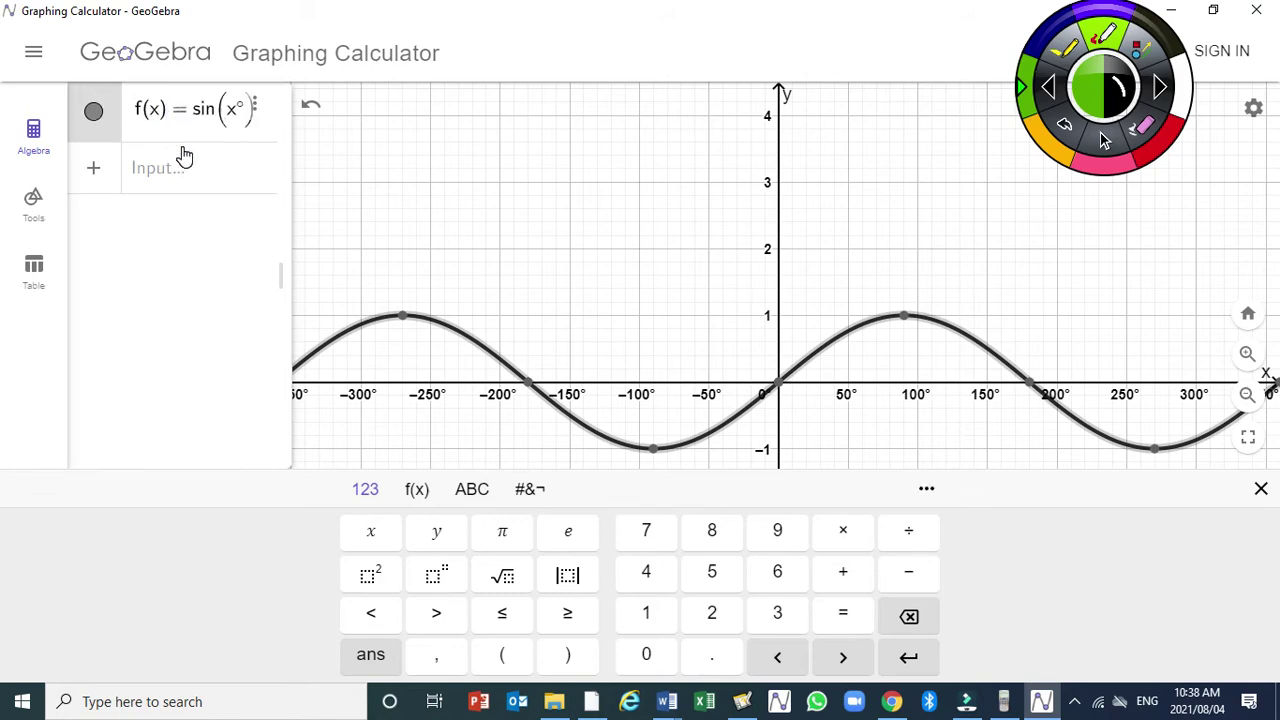
key(BackSpace)
key(BackSpace)
key(BackSpace)
key(BackSpace)
key(BackSpace)
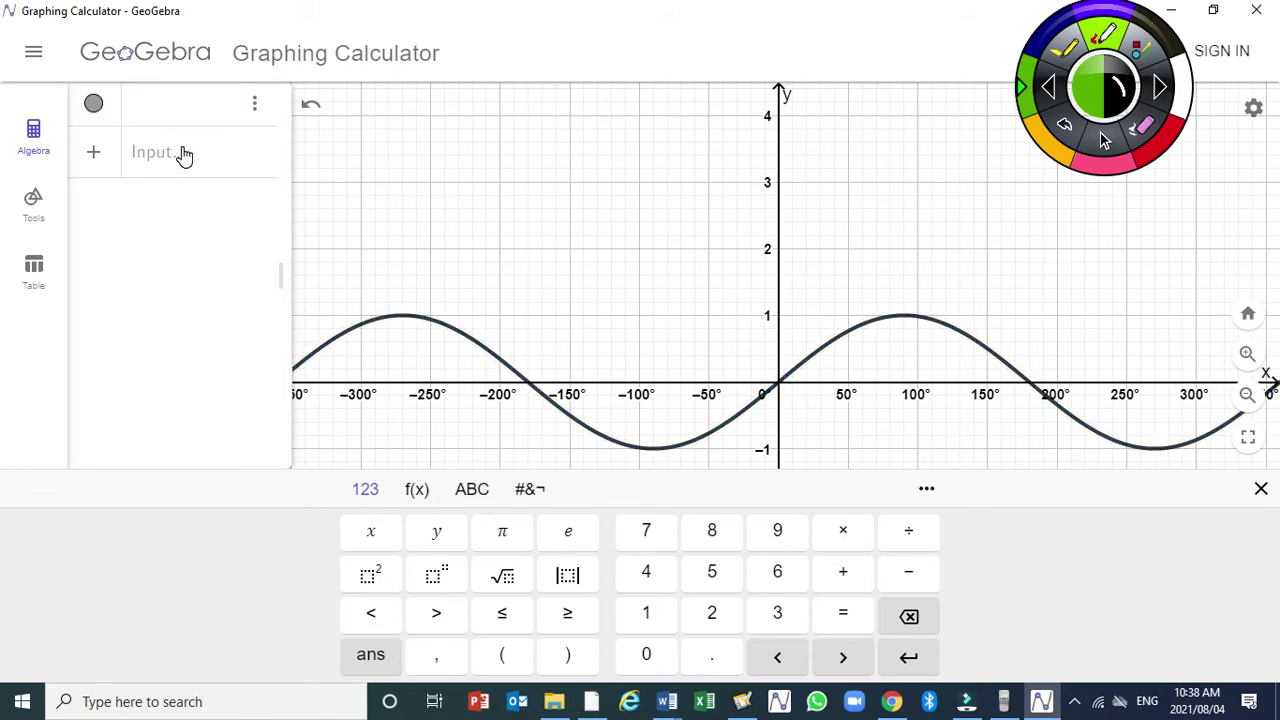
text(f)
key(BackSpace)
text(y = )
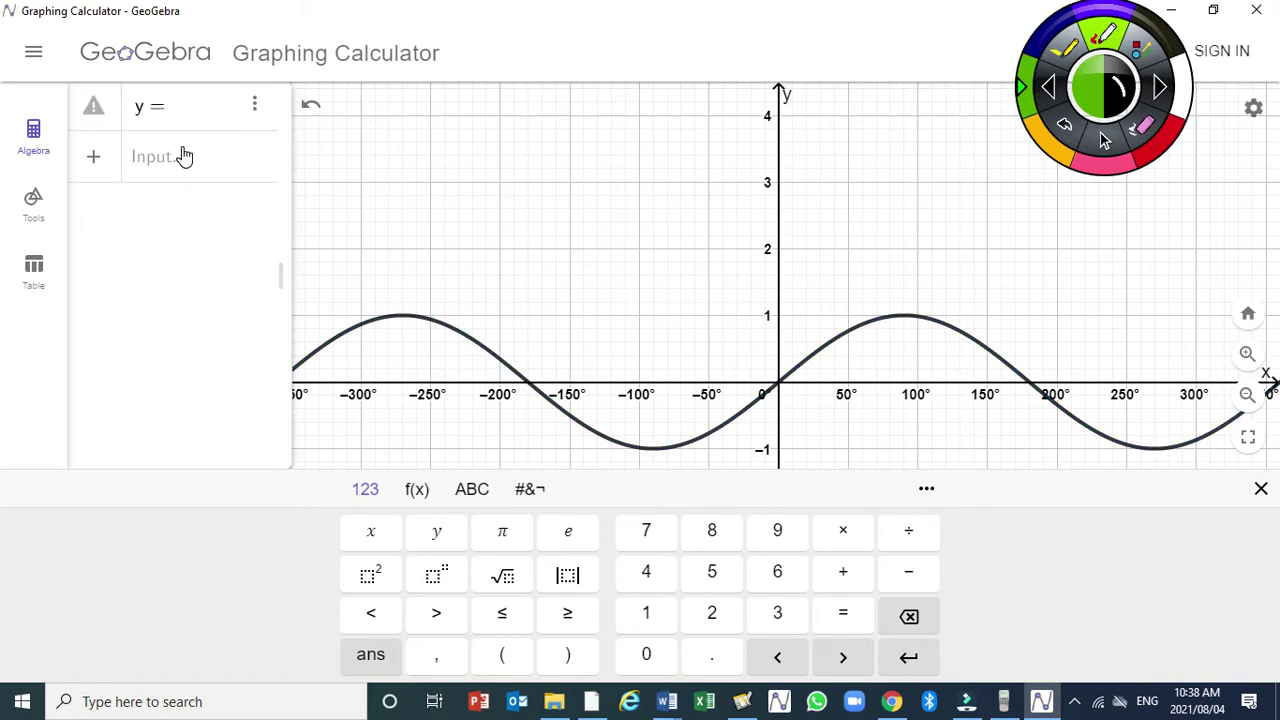
text(sin)
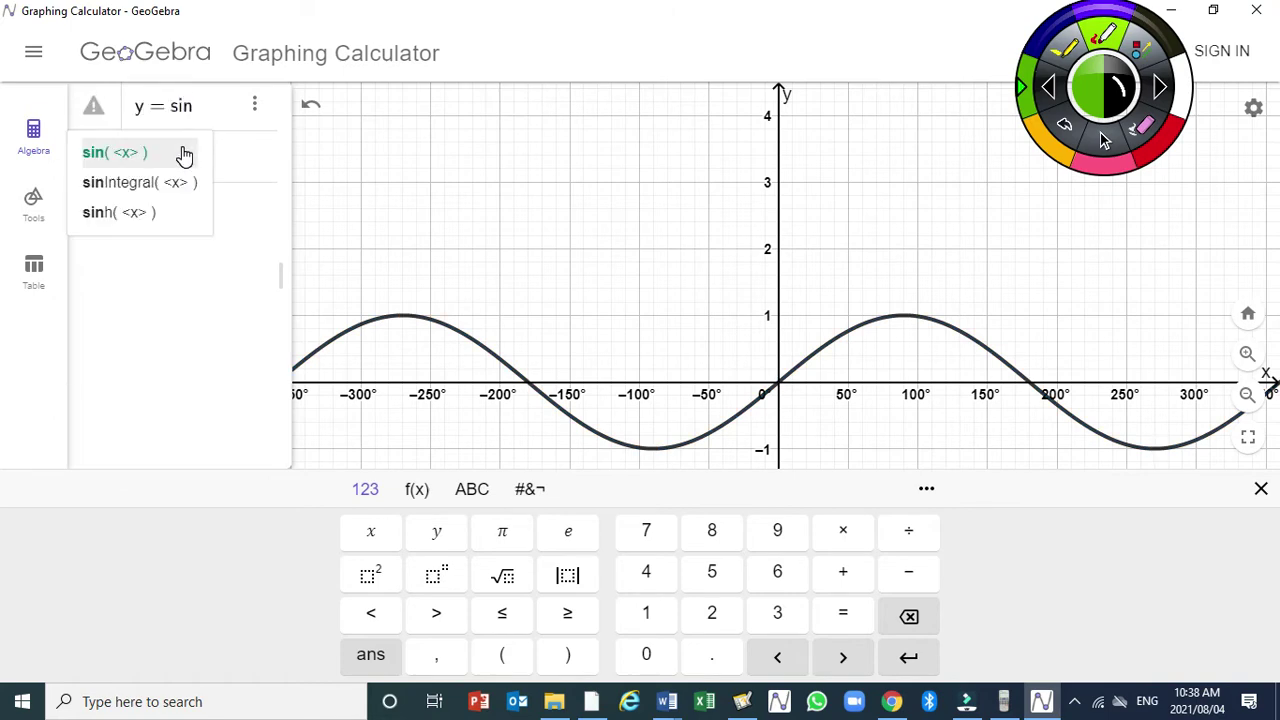
click(184, 155)
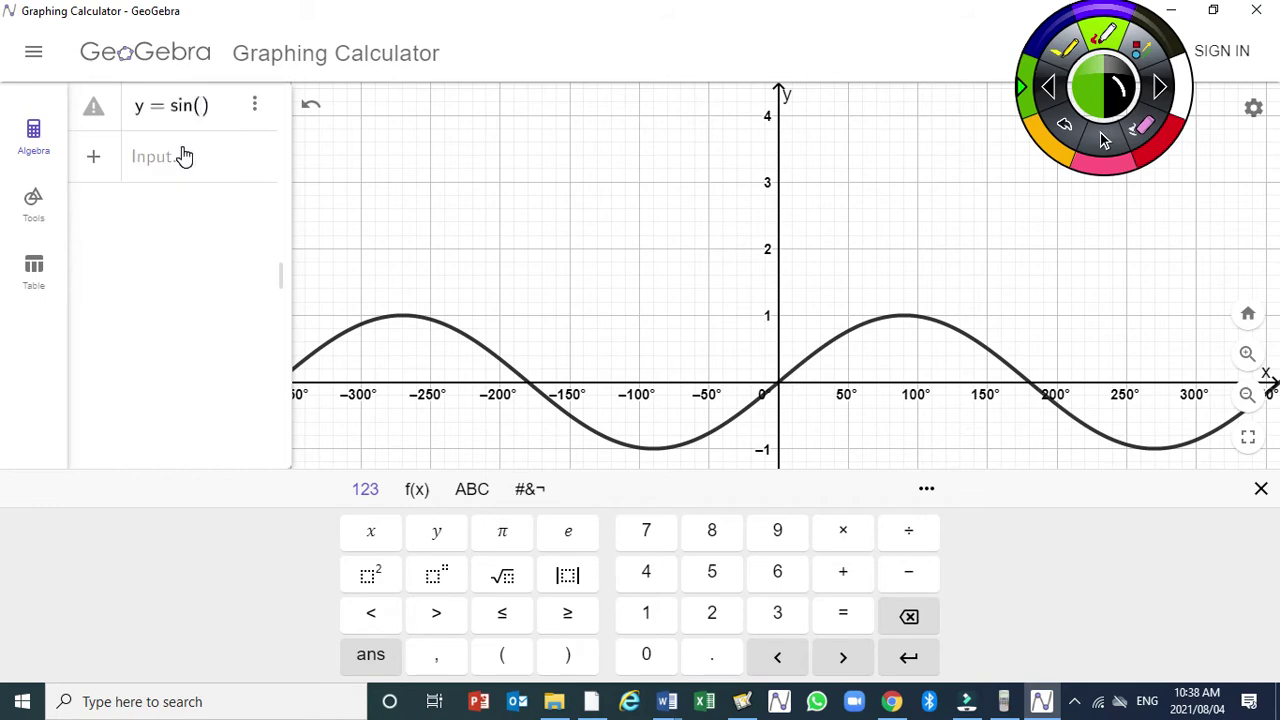
text(x)
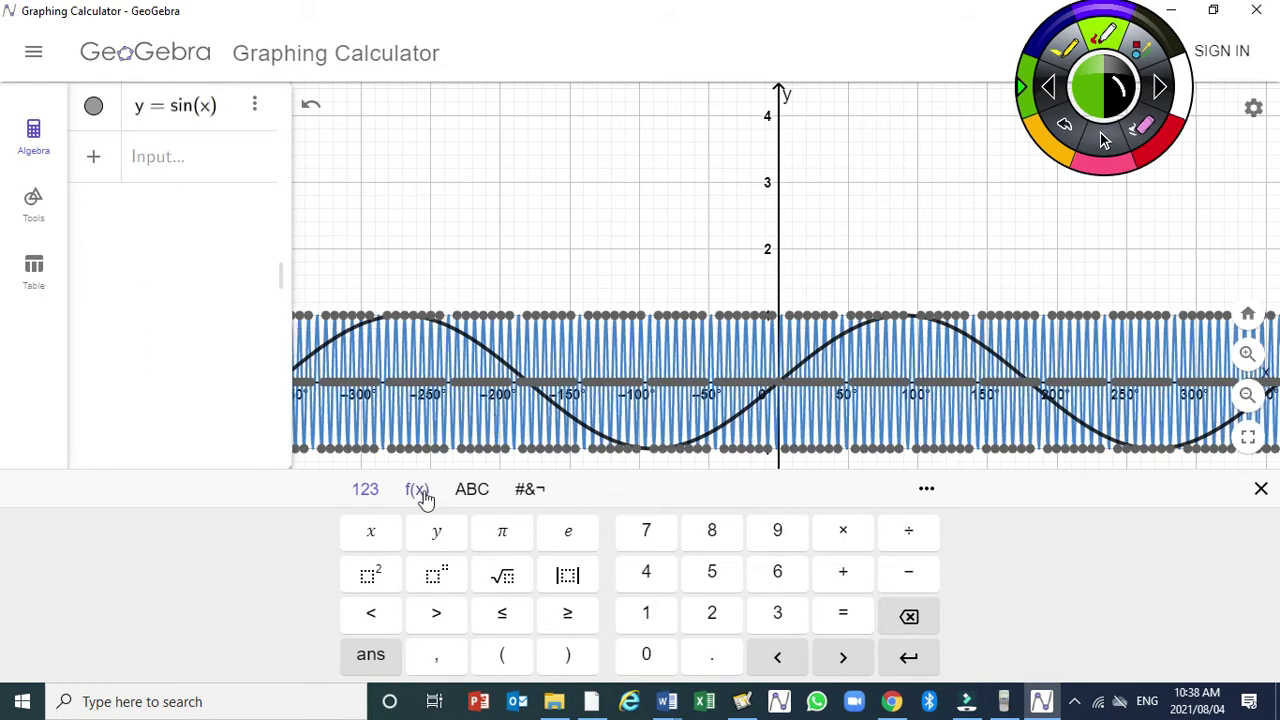
click(417, 489)
click(909, 532)
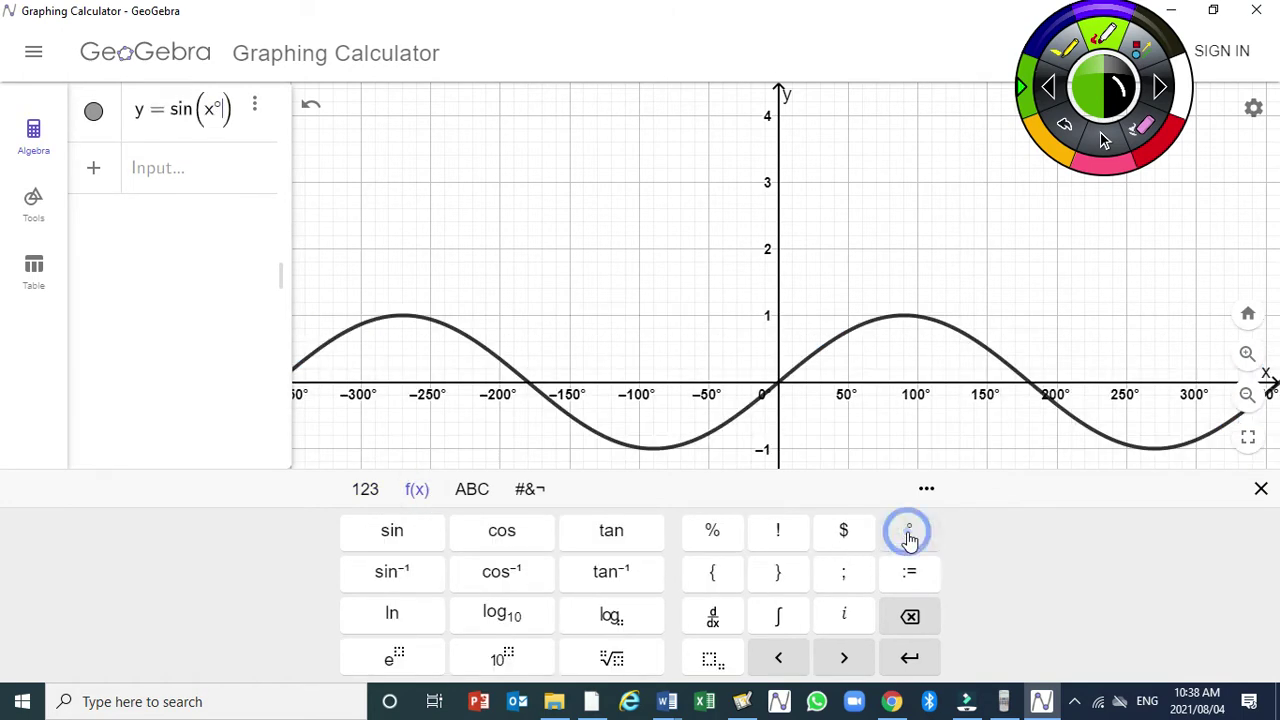
key(Return)
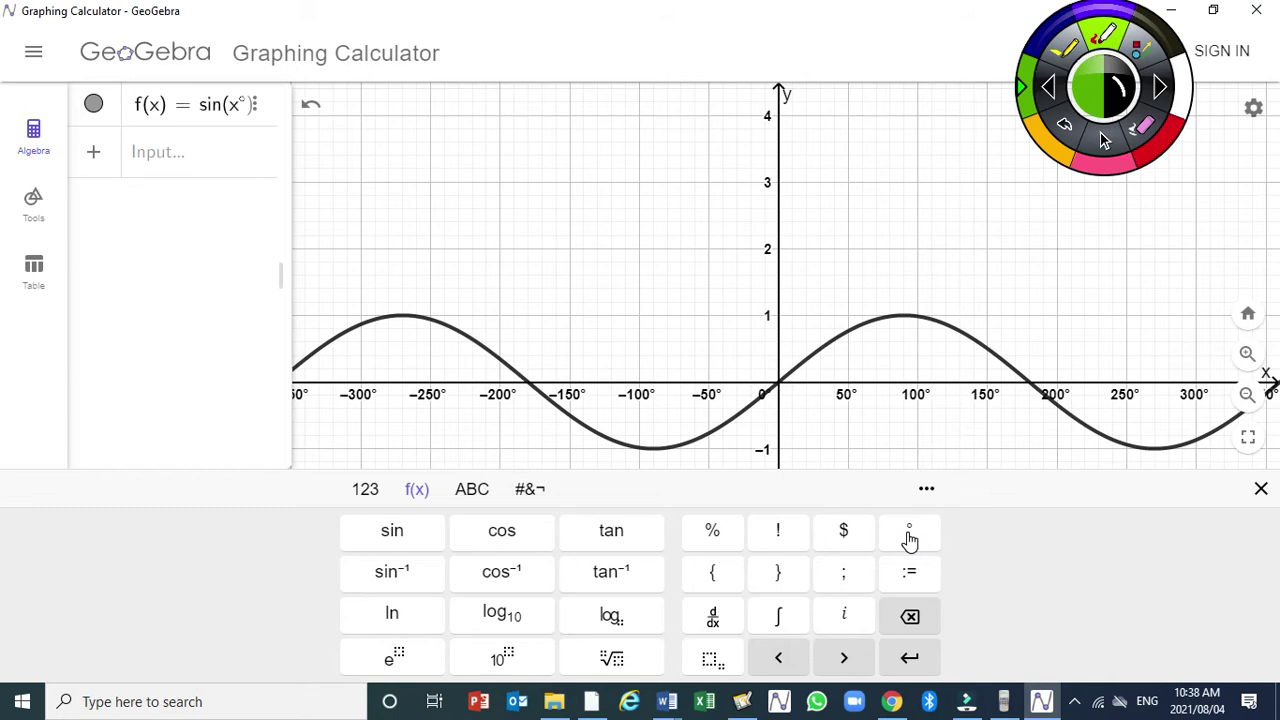
- Define g(x) = sin(x° − 30) so it plots as a second, shifted sine curve
click(178, 148)
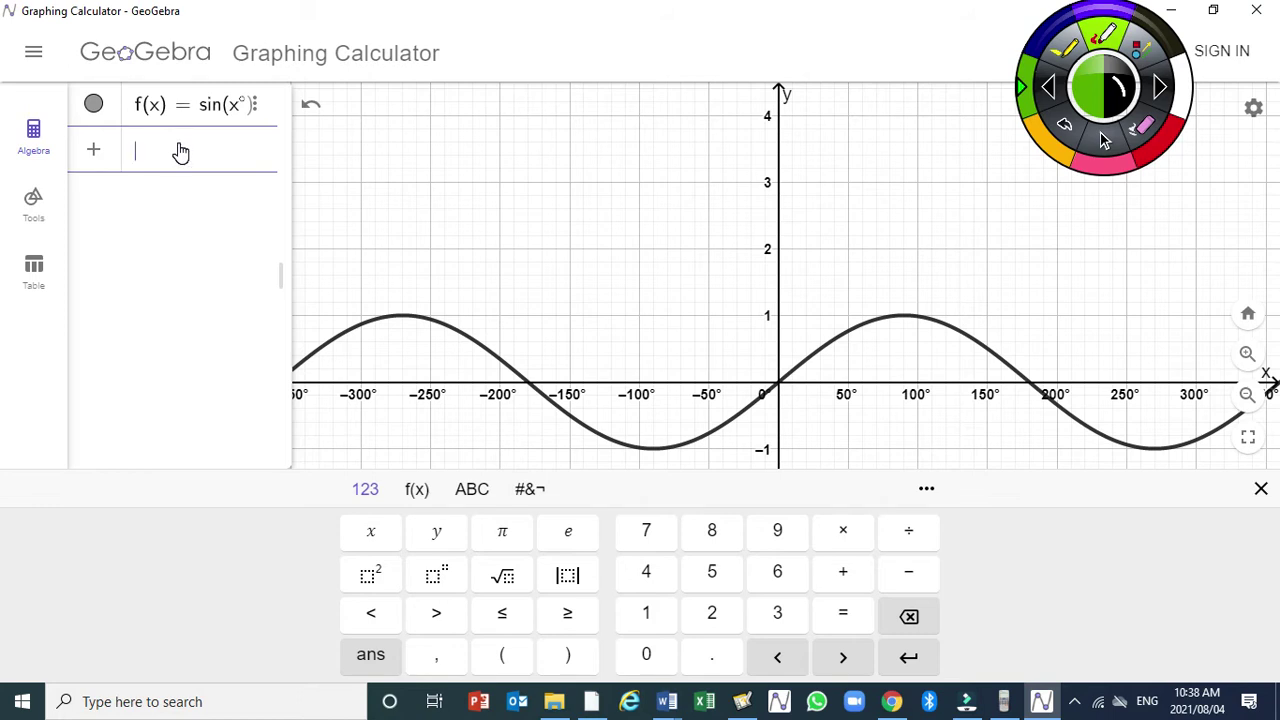
text(g(x) )
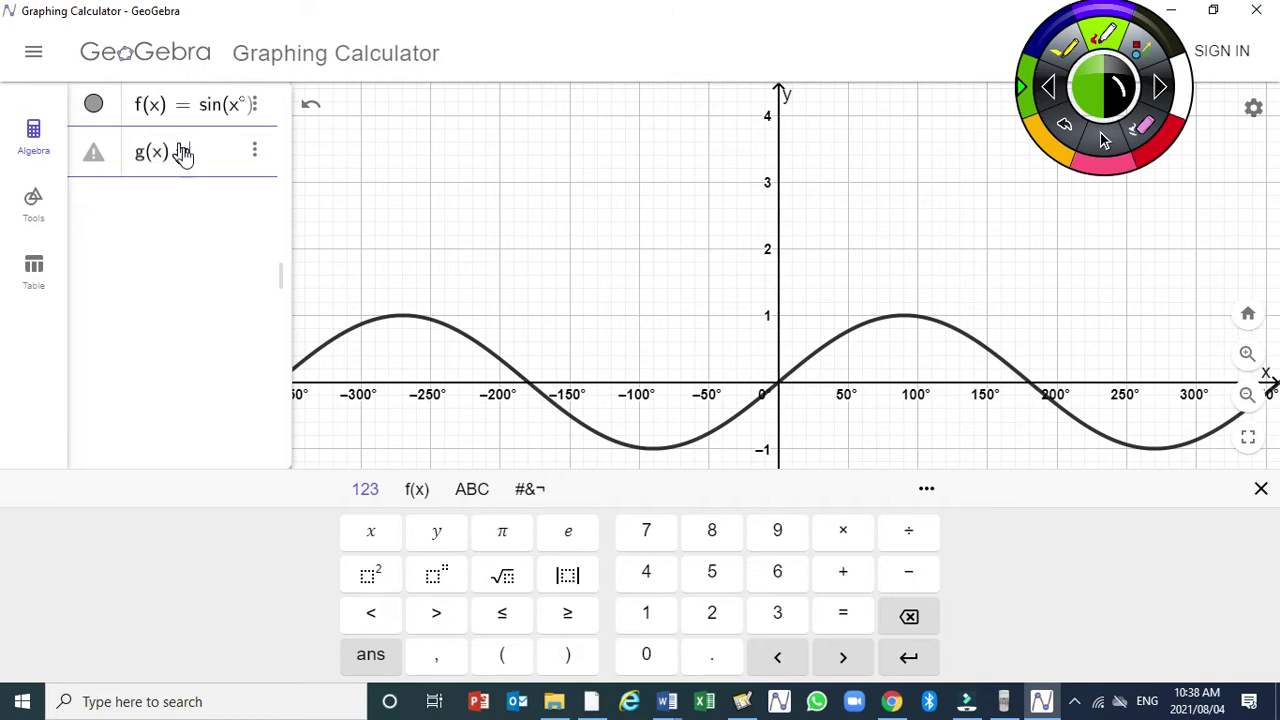
text(= sin(x)
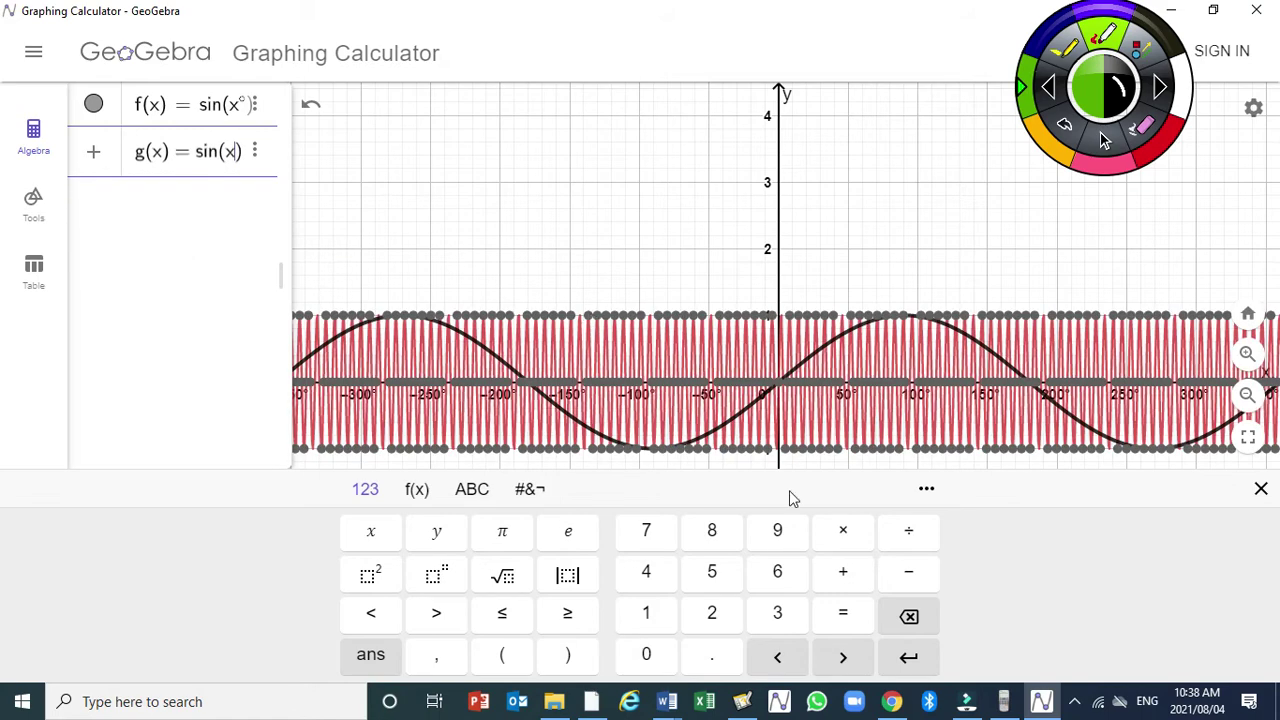
click(418, 490)
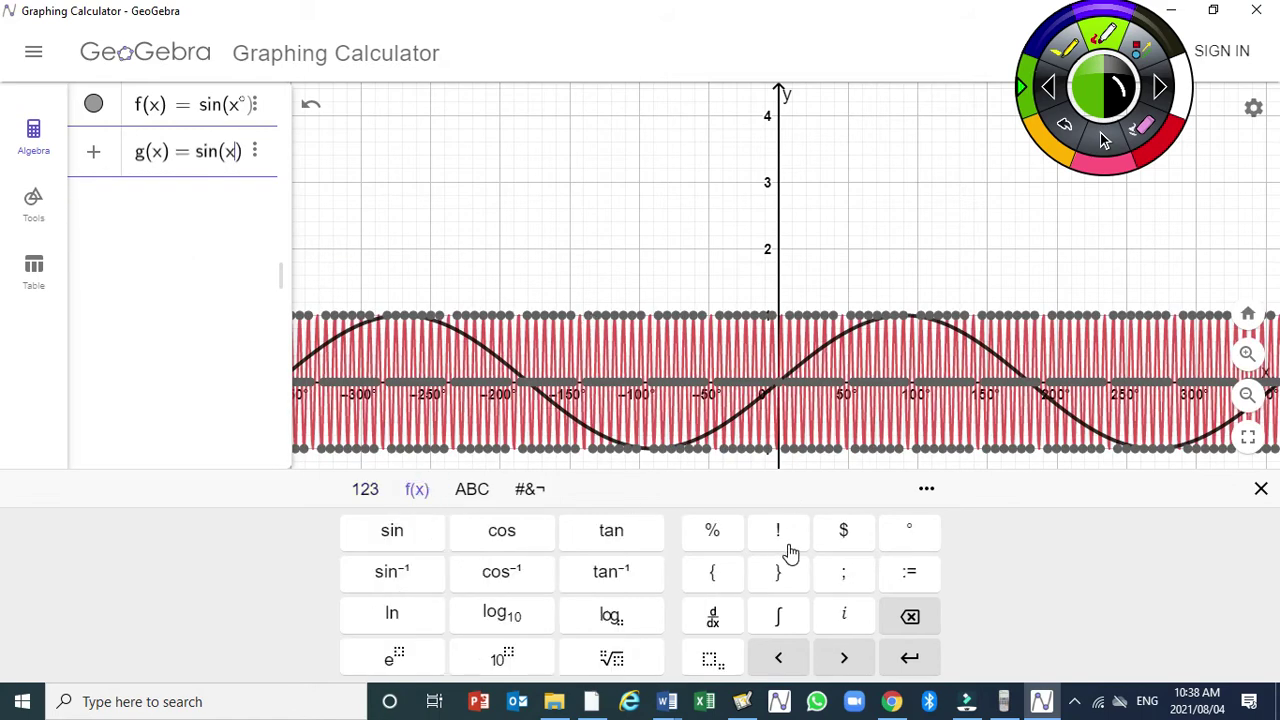
click(905, 531)
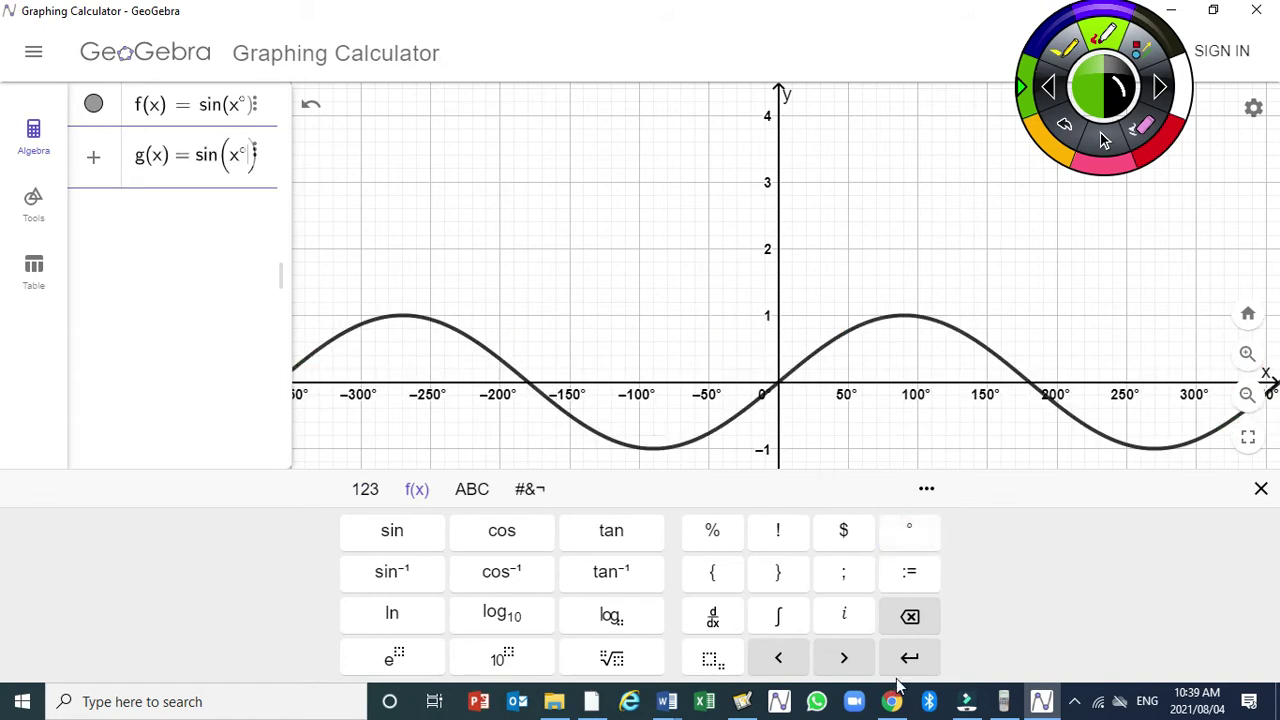
text(-30)
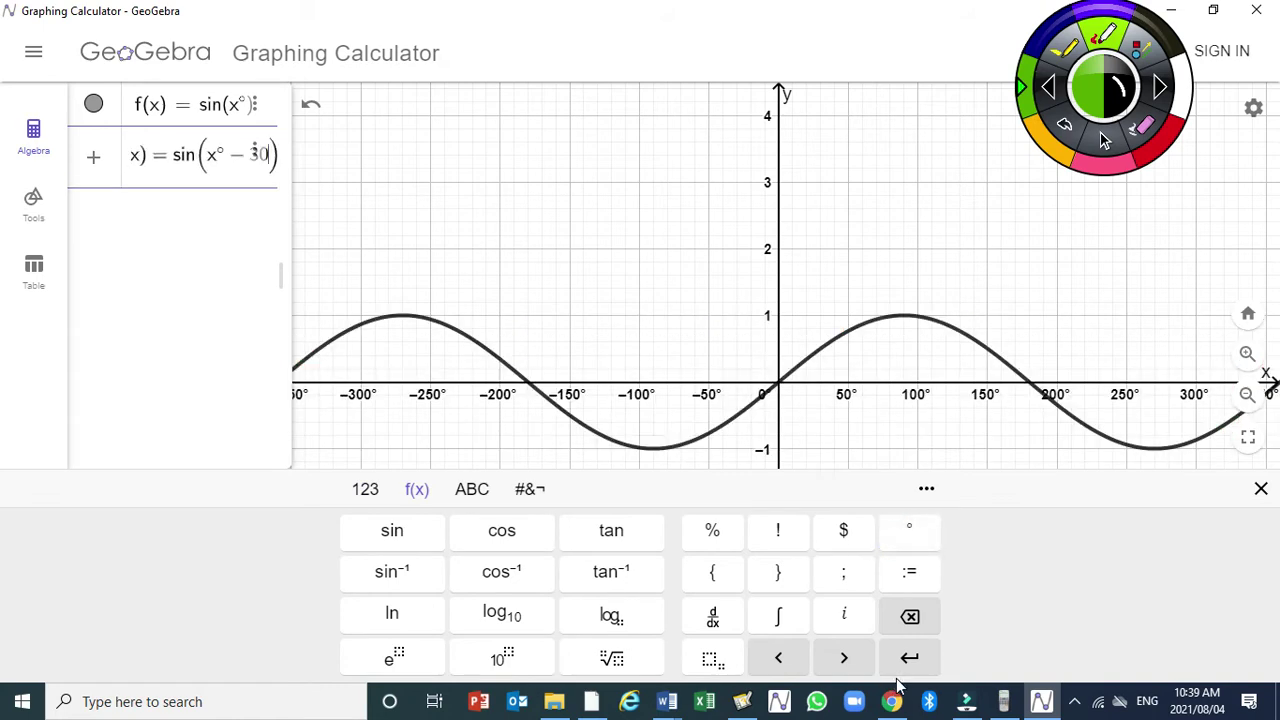
key(Return)
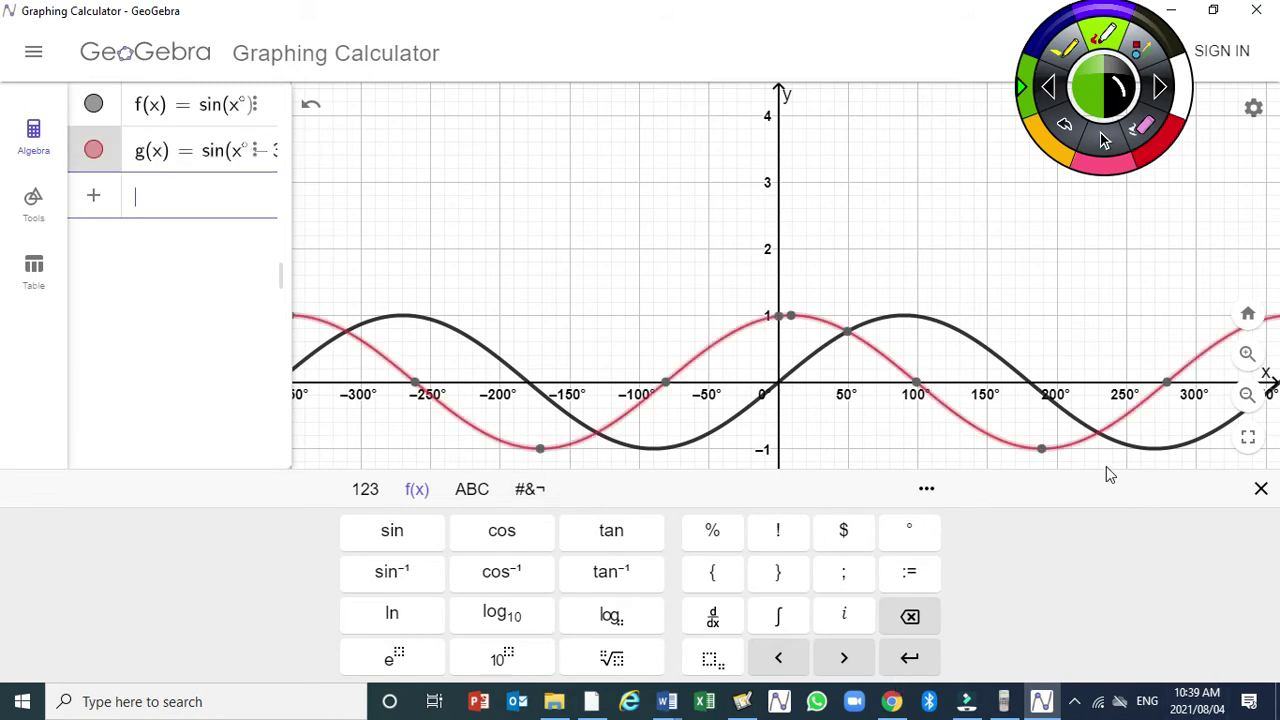
click(1141, 228)
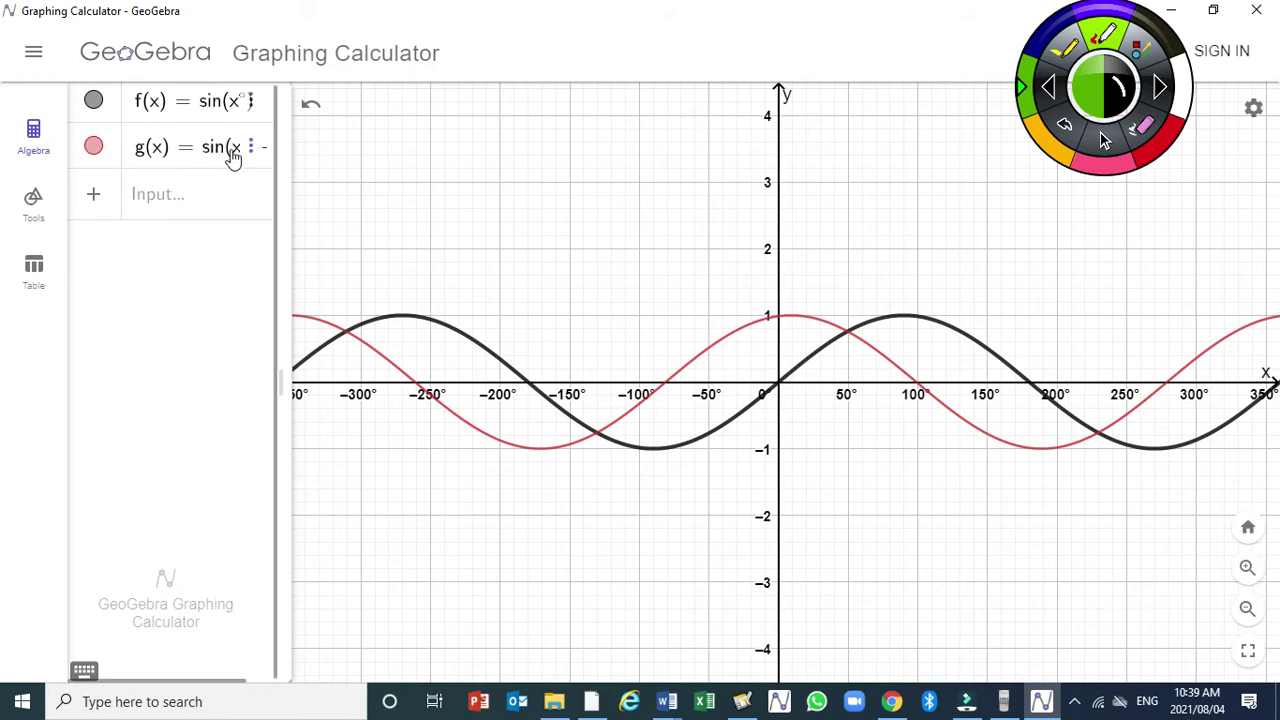
- Step through the g(x) expression, close the math keyboard, and move the annotation tools lower over the graph
click(207, 147)
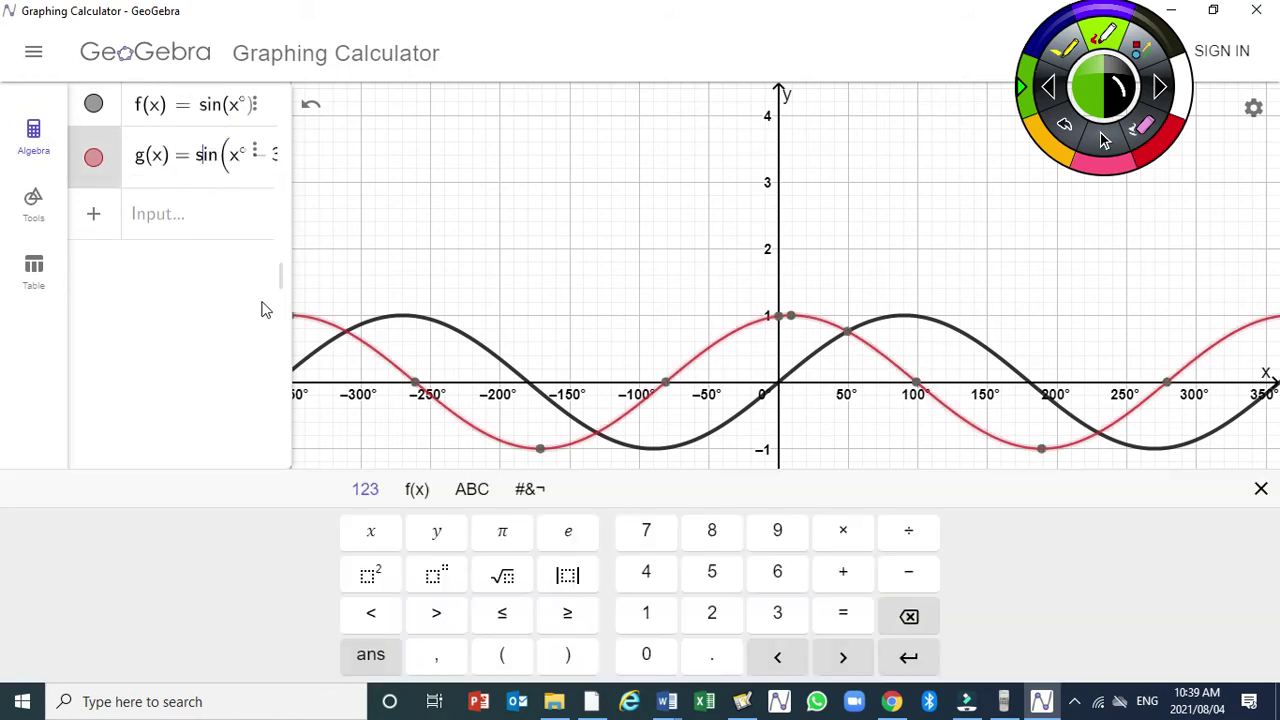
key(Right)
key(Right)
key(Right)
key(Right)
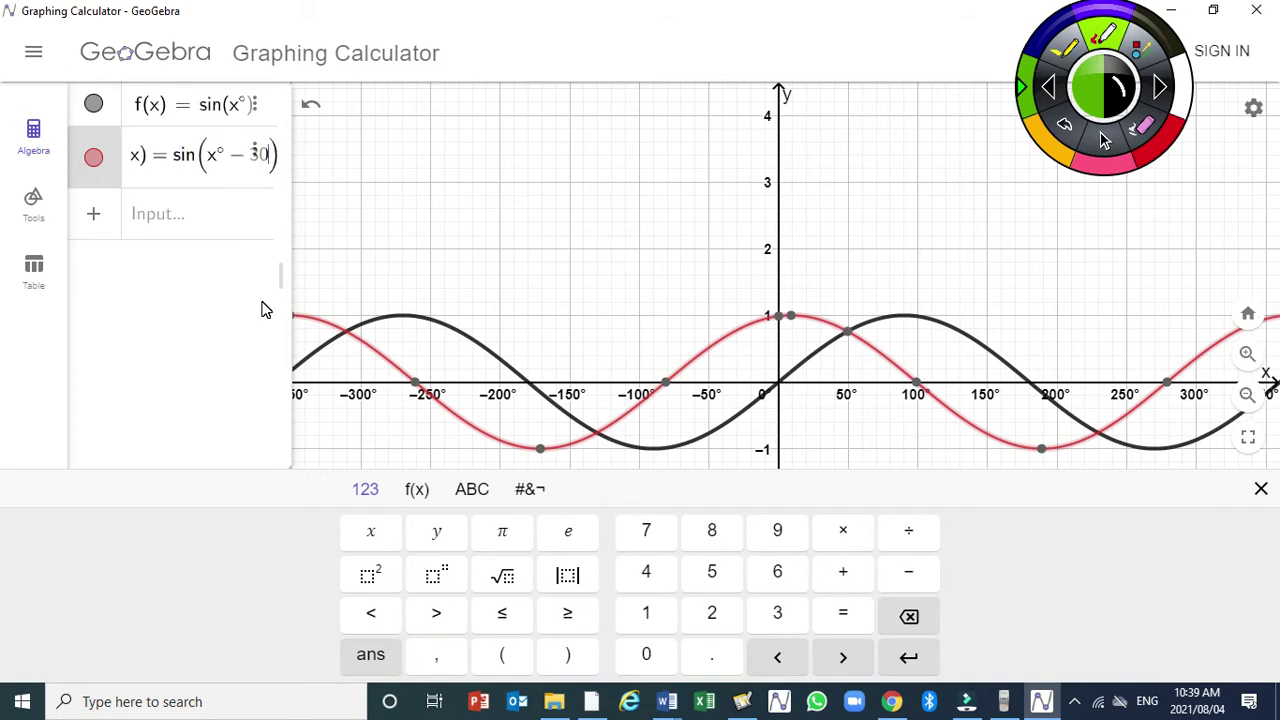
key(Right)
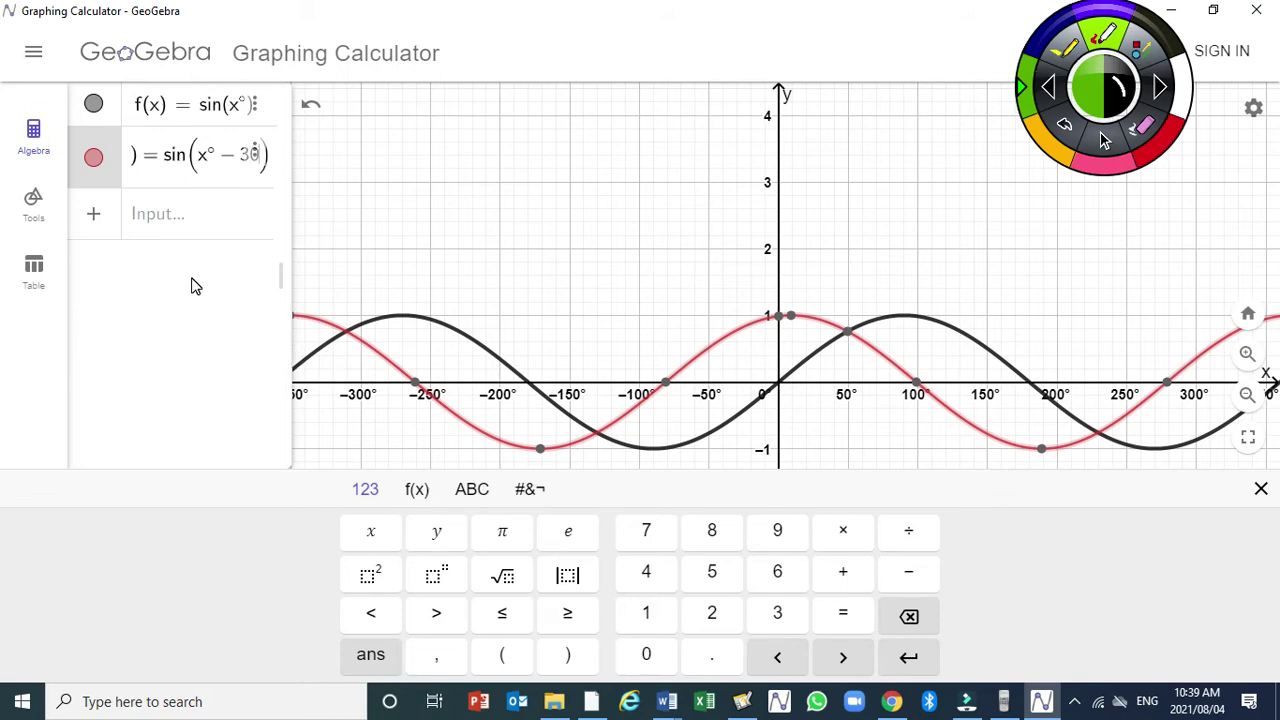
key(Right)
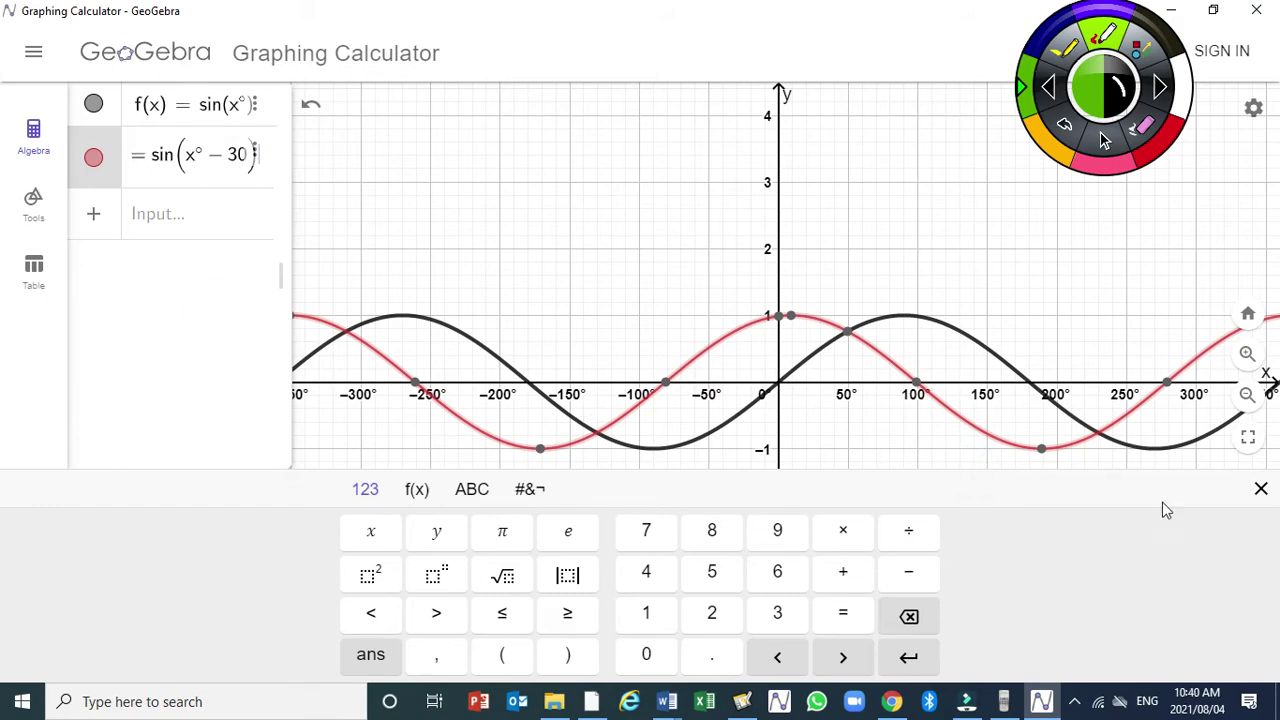
click(1261, 492)
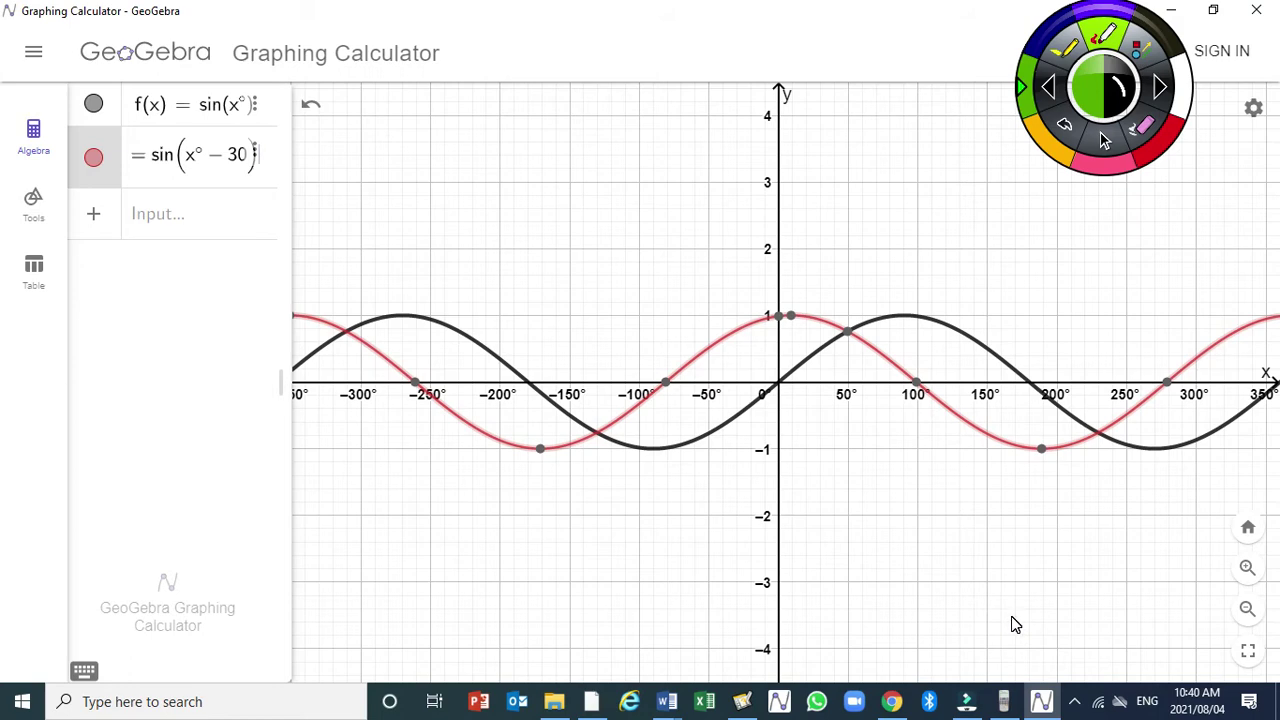
drag(1104, 141, 1108, 275)
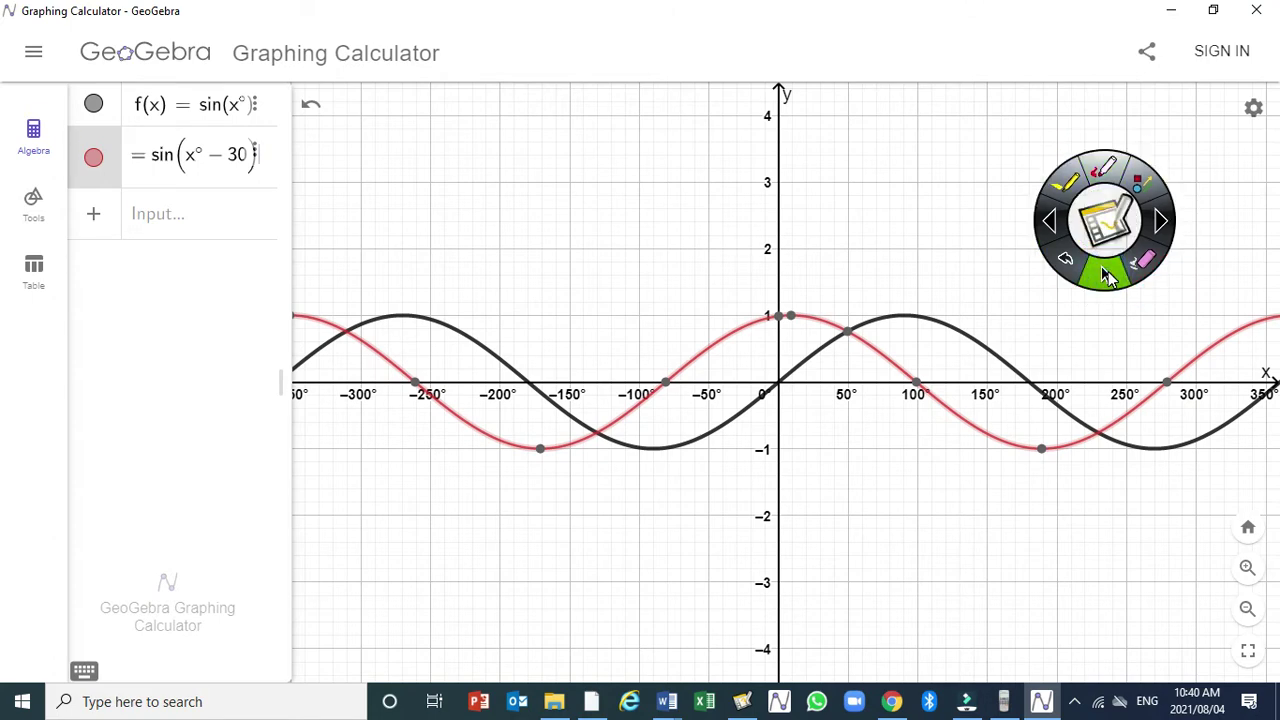
- Set the annotation pen to dark blue and cancel the Redefine dialog for f, leaving it unchanged
click(1106, 168)
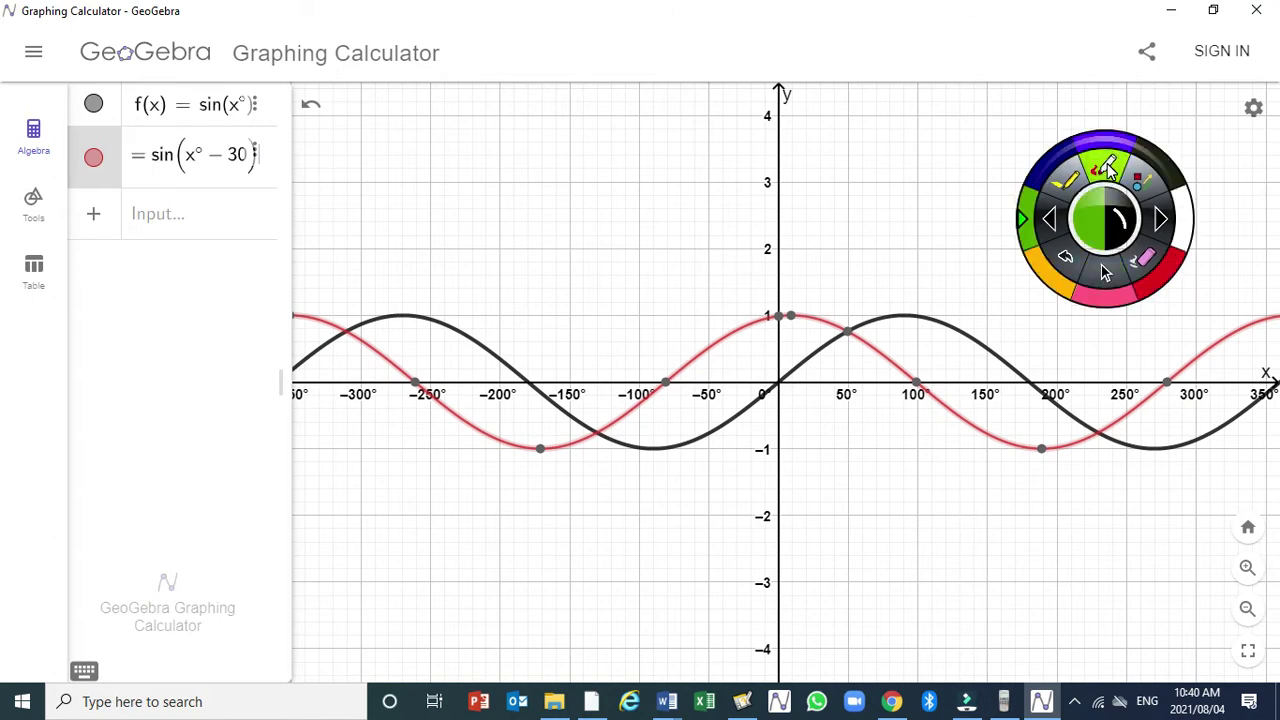
click(1108, 304)
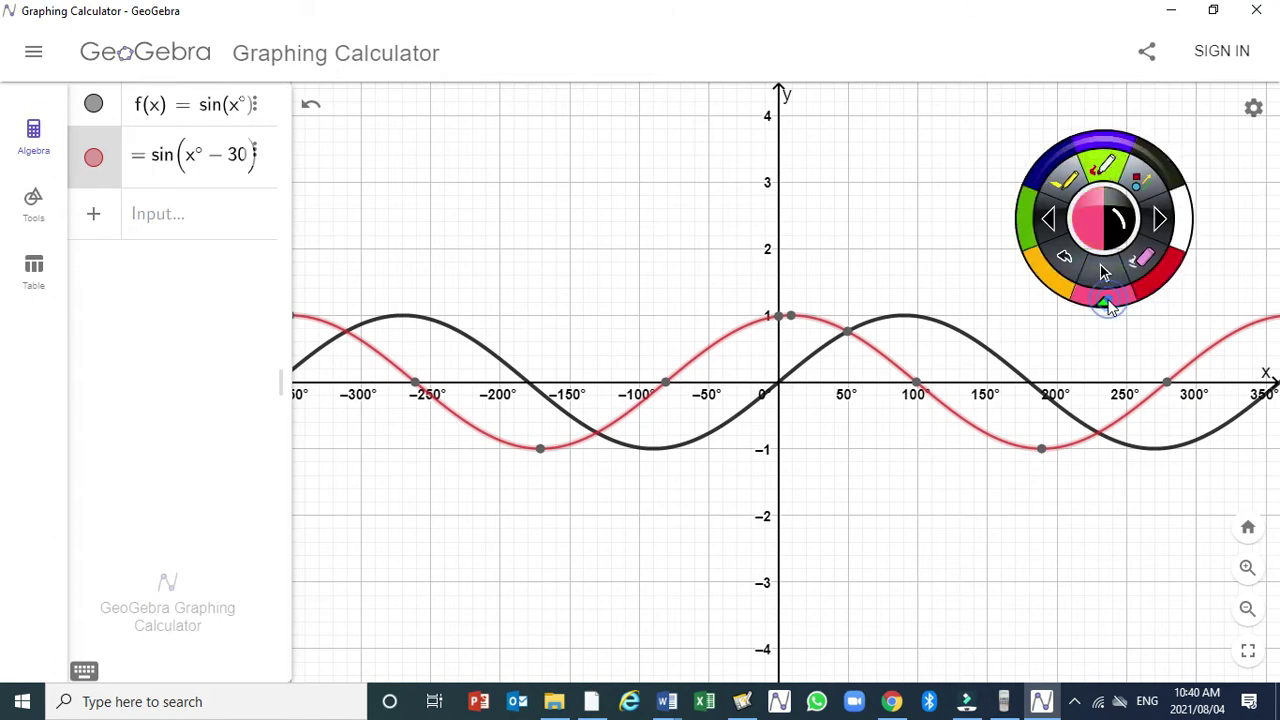
click(1048, 168)
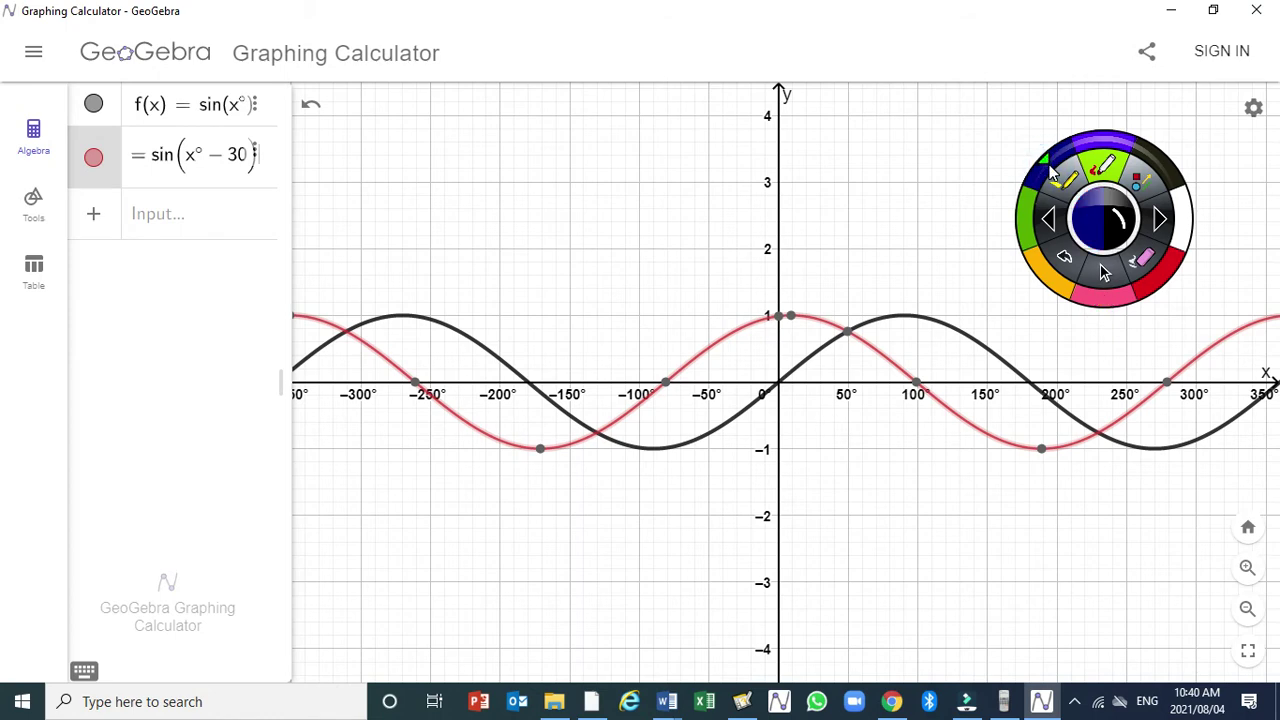
click(777, 384)
double_click(777, 384)
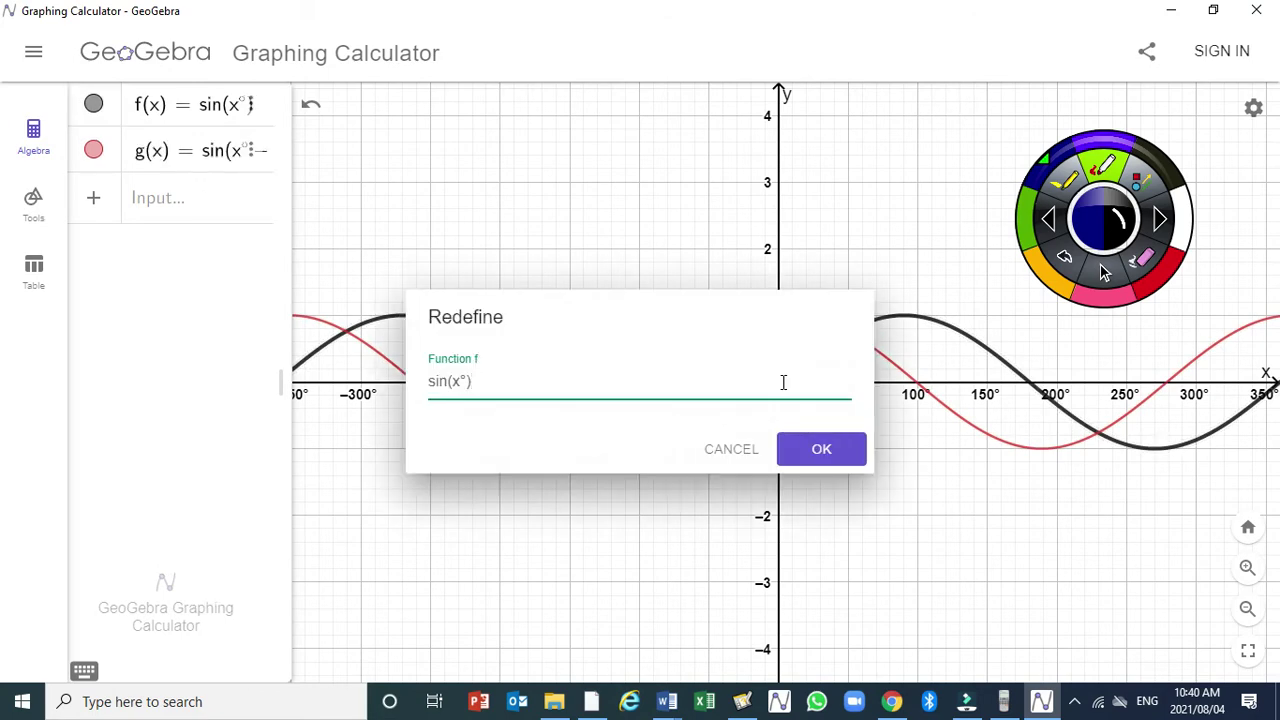
click(735, 451)
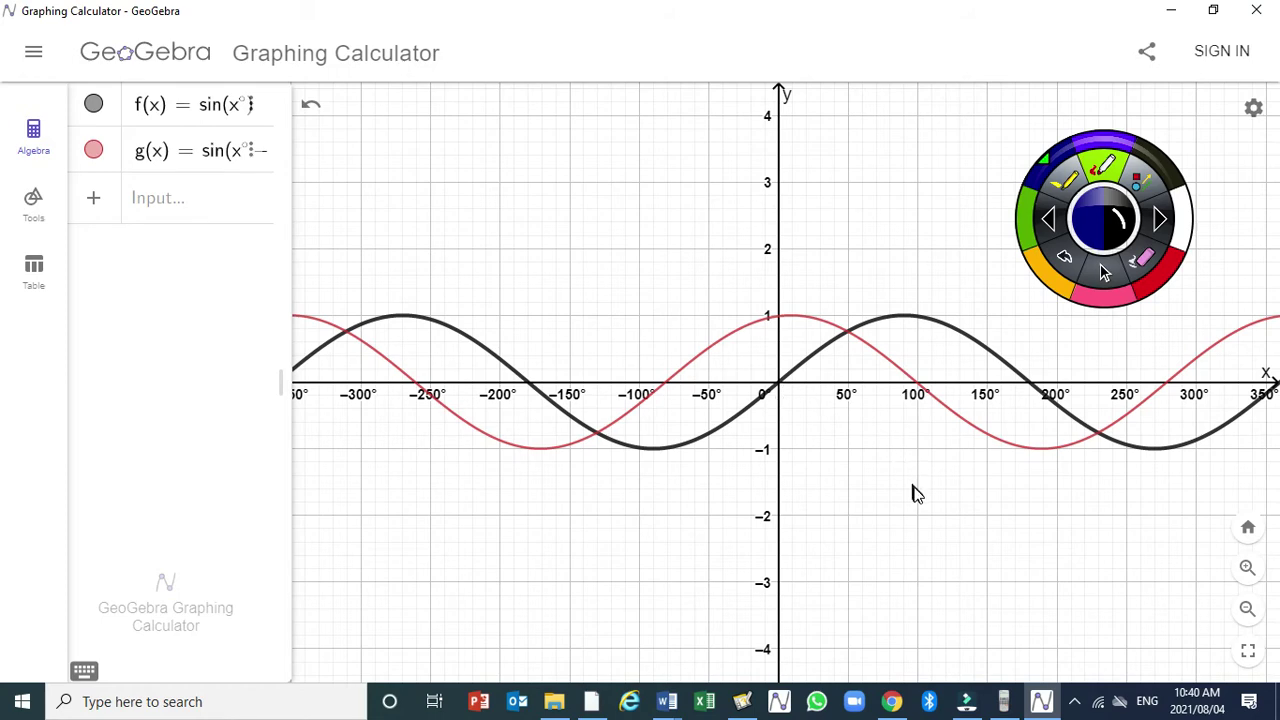
- Leave the g(x) expression unchanged, then delete g(x) and its curve
click(196, 160)
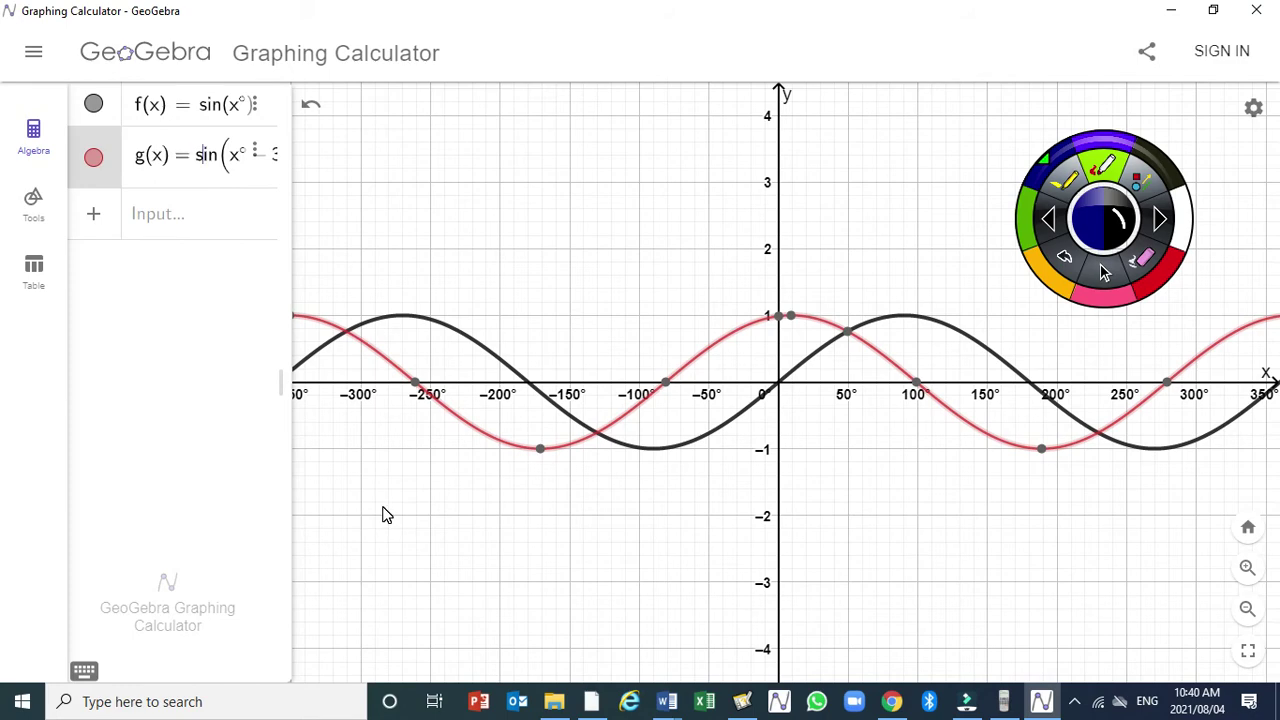
key(Right)
key(Right)
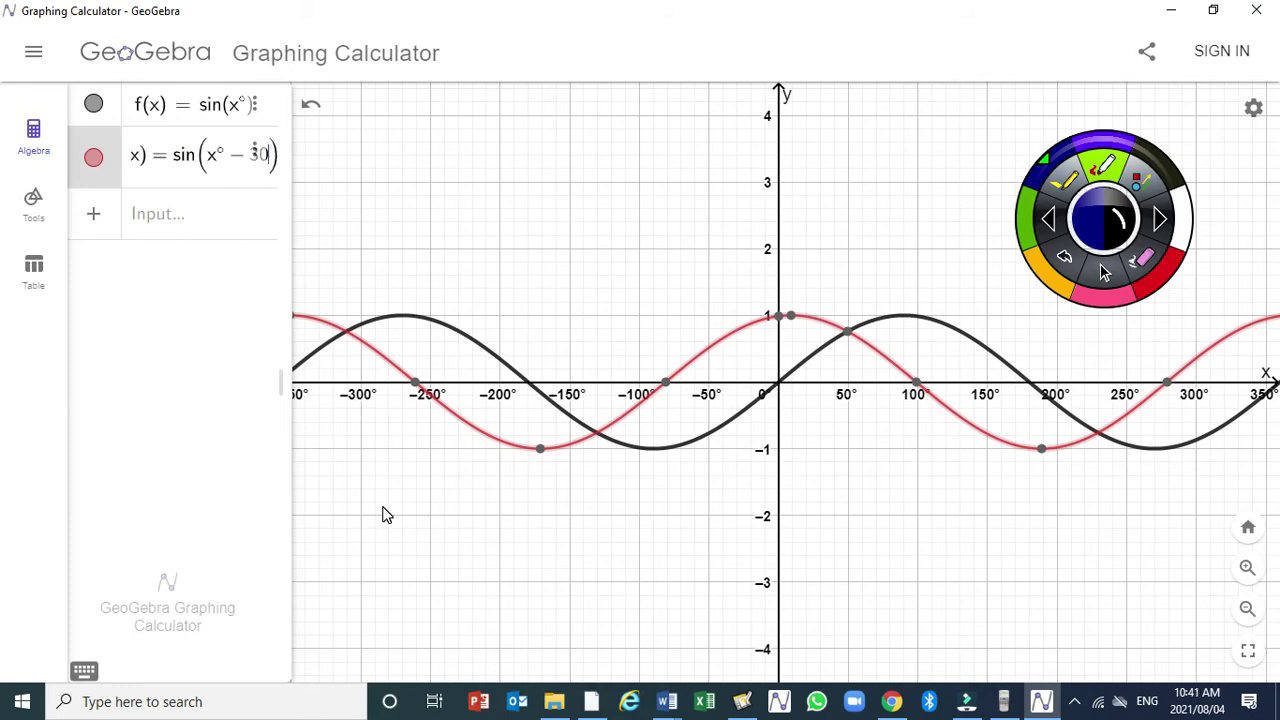
key(Right)
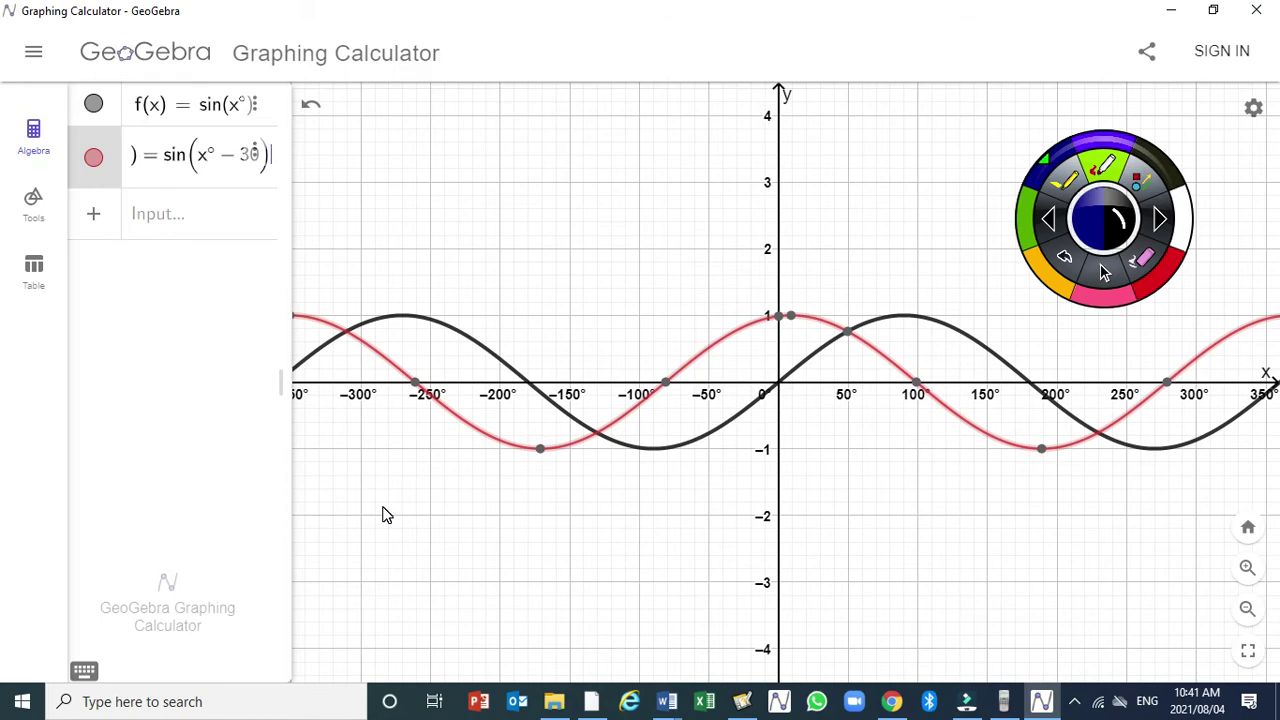
key(Return)
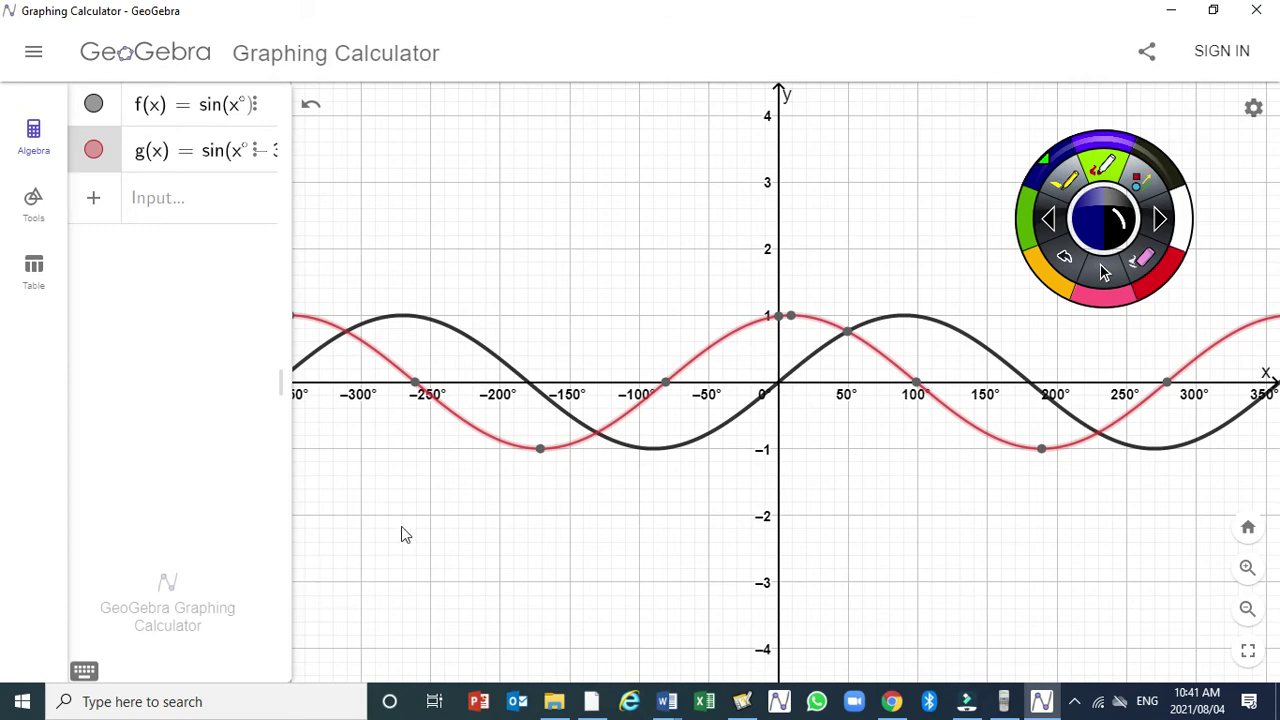
click(257, 152)
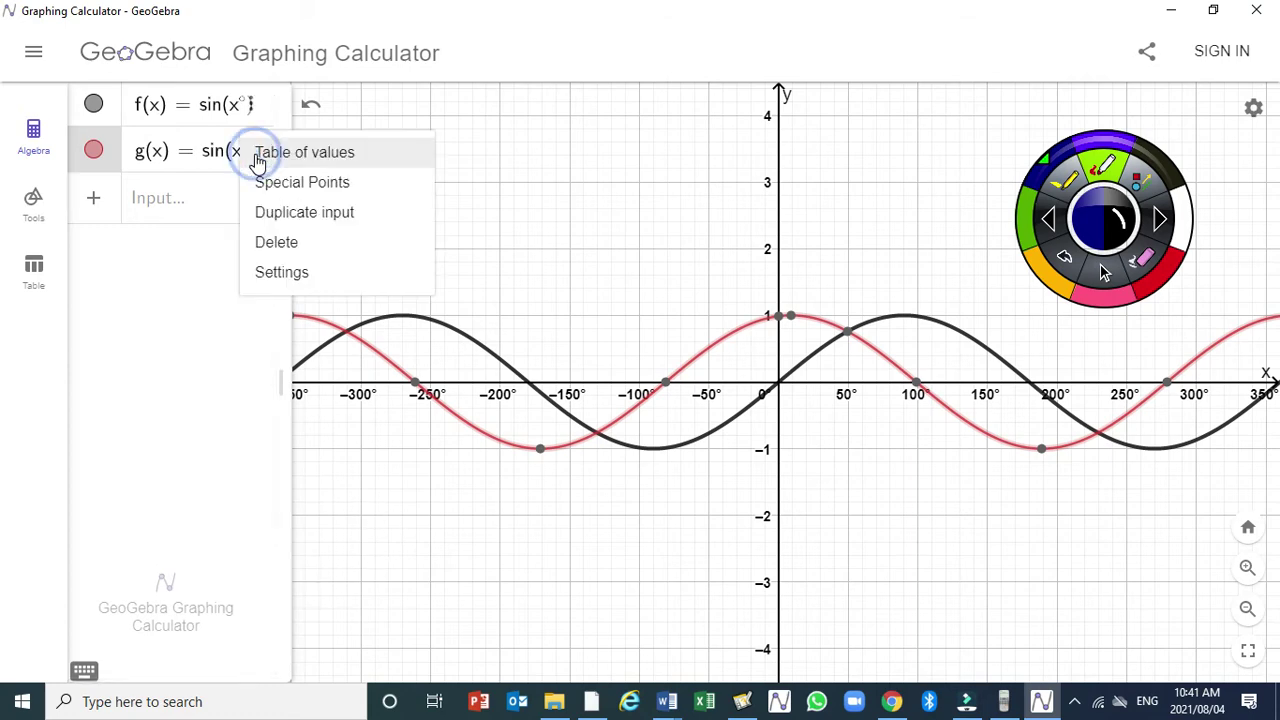
click(289, 242)
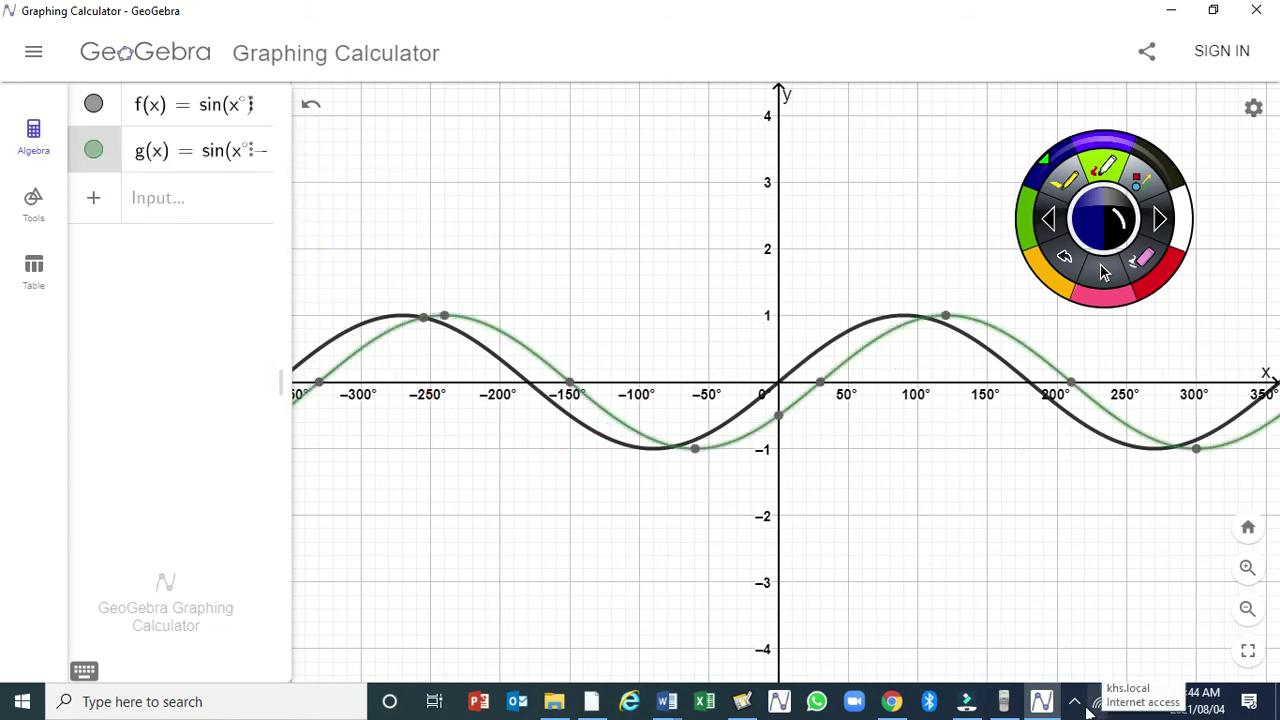
- Deselect the green curve and switch to the whiteboard sketch of sin(x−30°)
click(1079, 706)
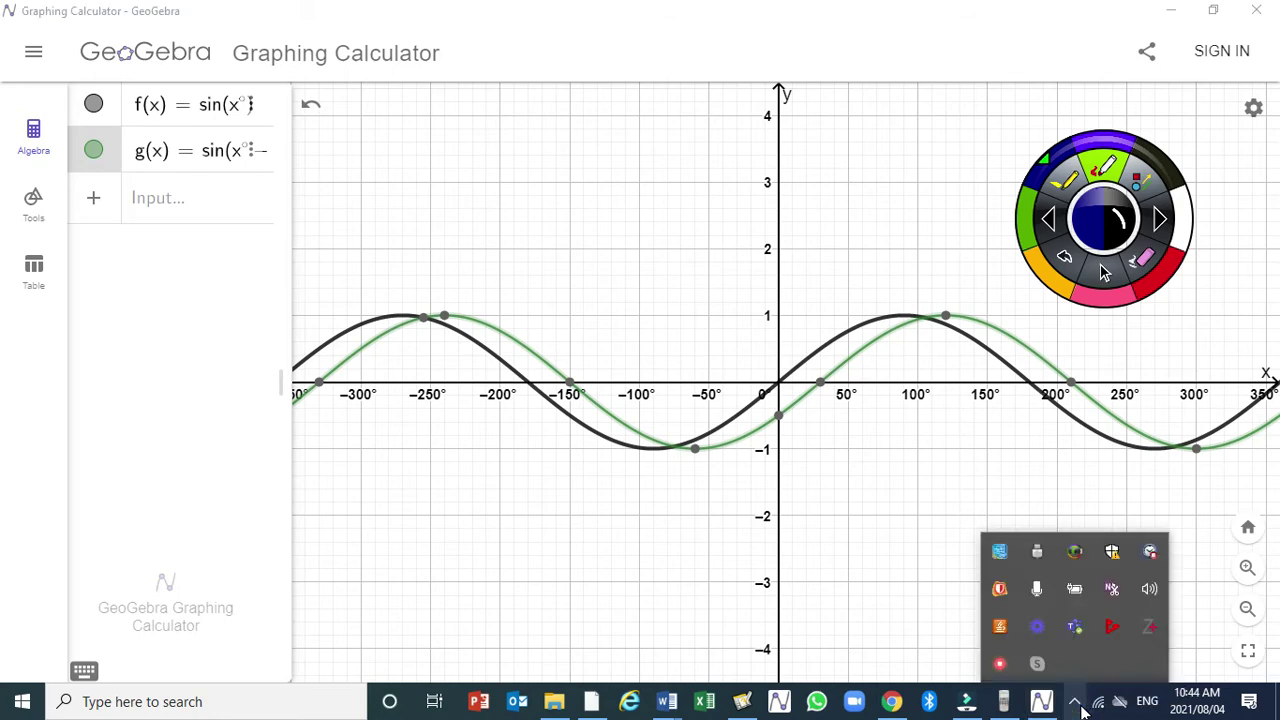
click(671, 542)
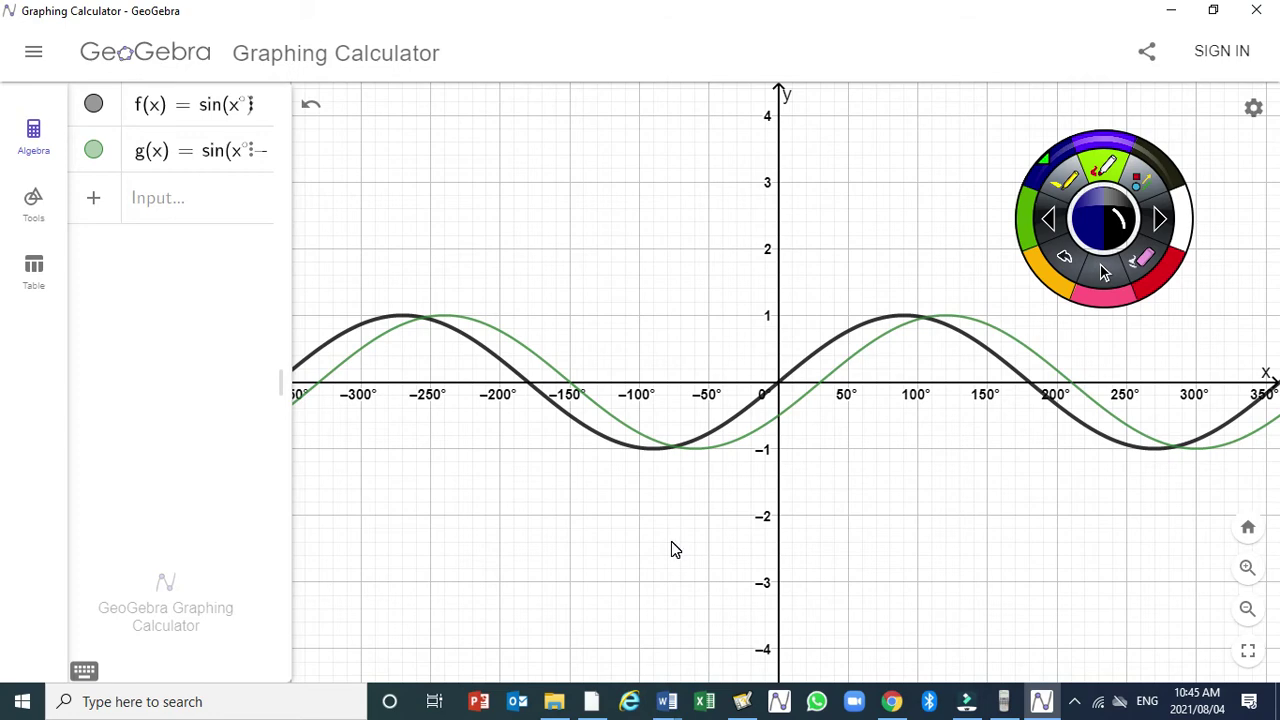
click(739, 704)
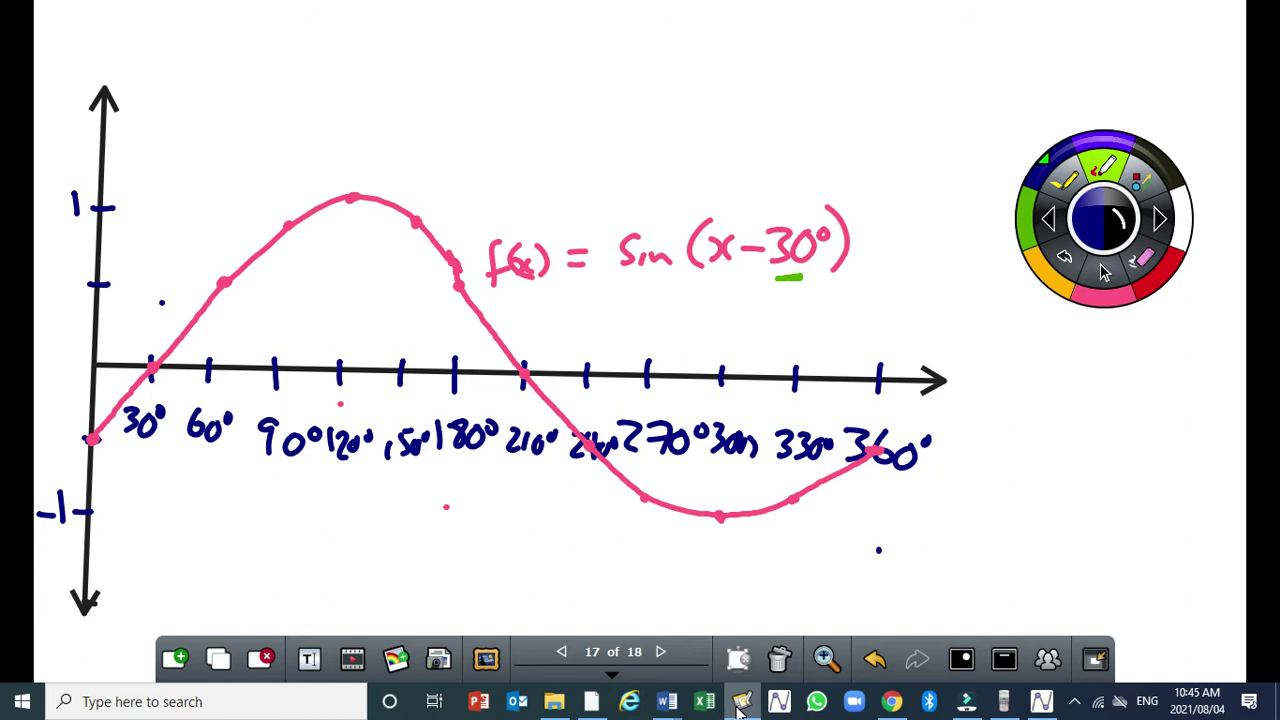
- Return from the whiteboard to the GeoGebra window showing f and g
click(1040, 703)
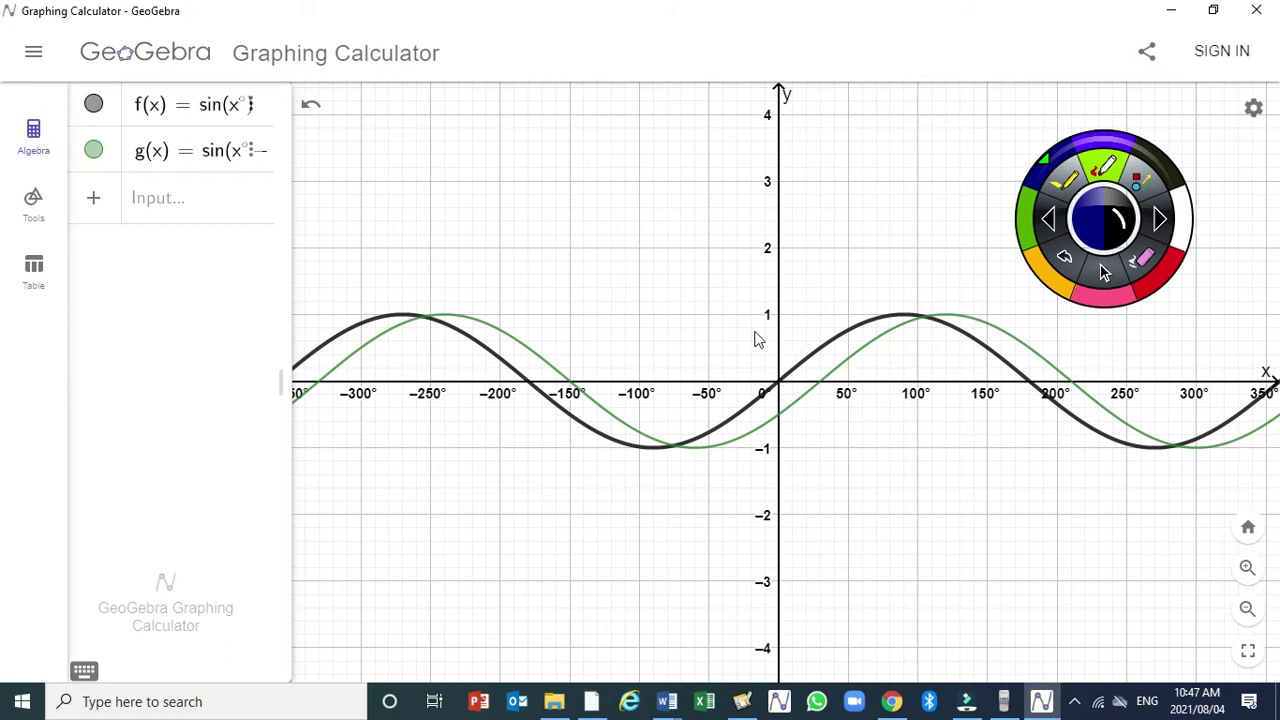
- Enter h(x) = sin(x° + 30°), correcting typos, so an orange curve peaking near 60° appears
click(143, 195)
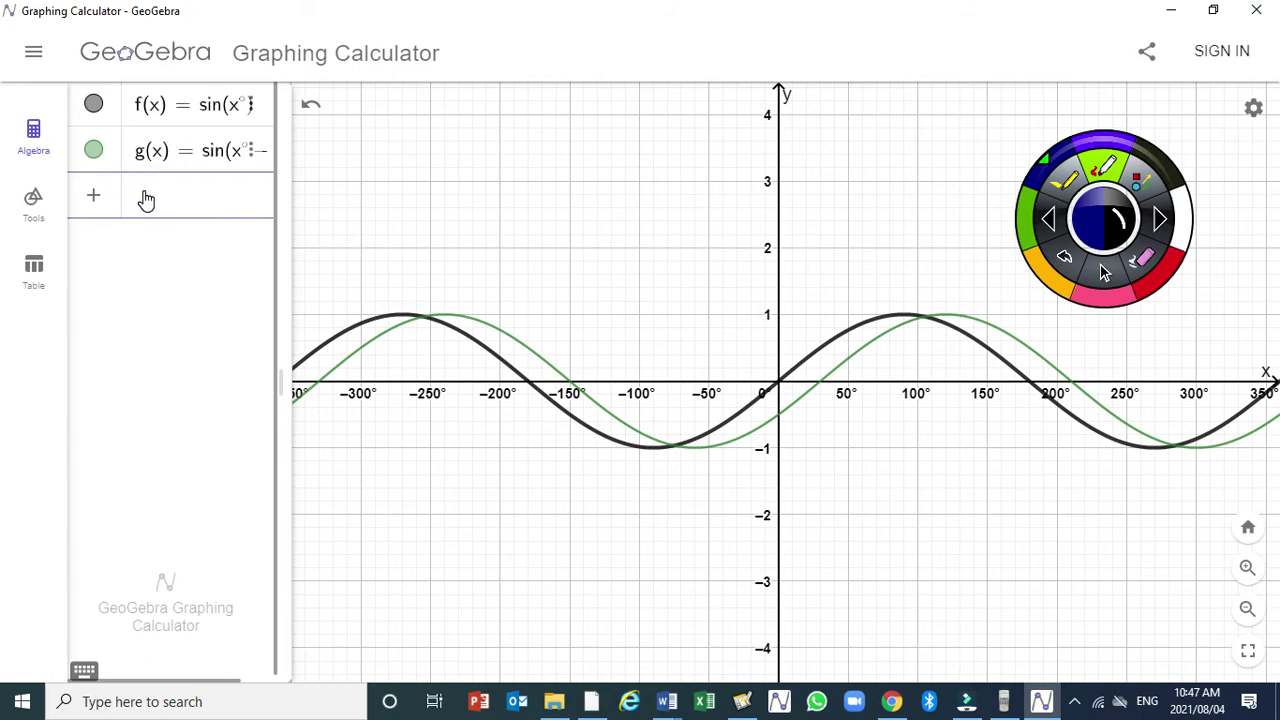
text(sinx)
key(BackSpace)
key(BackSpace)
key(BackSpace)
text(h()
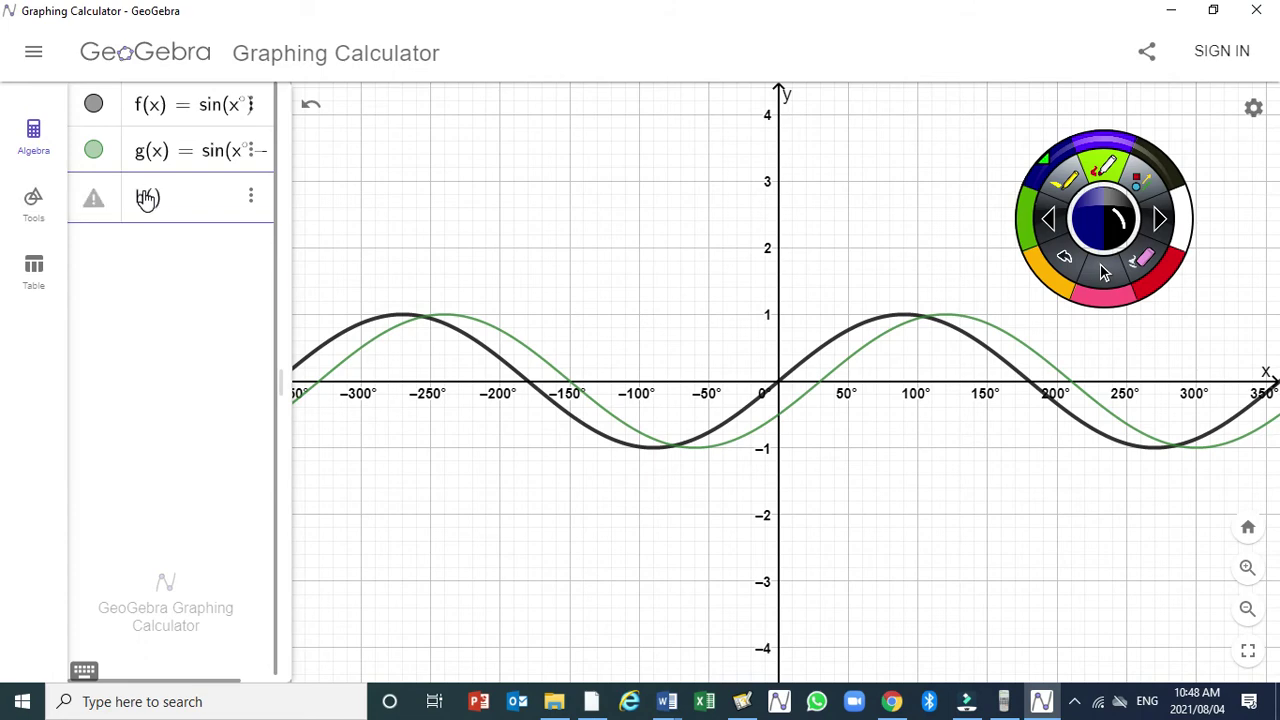
text(x))
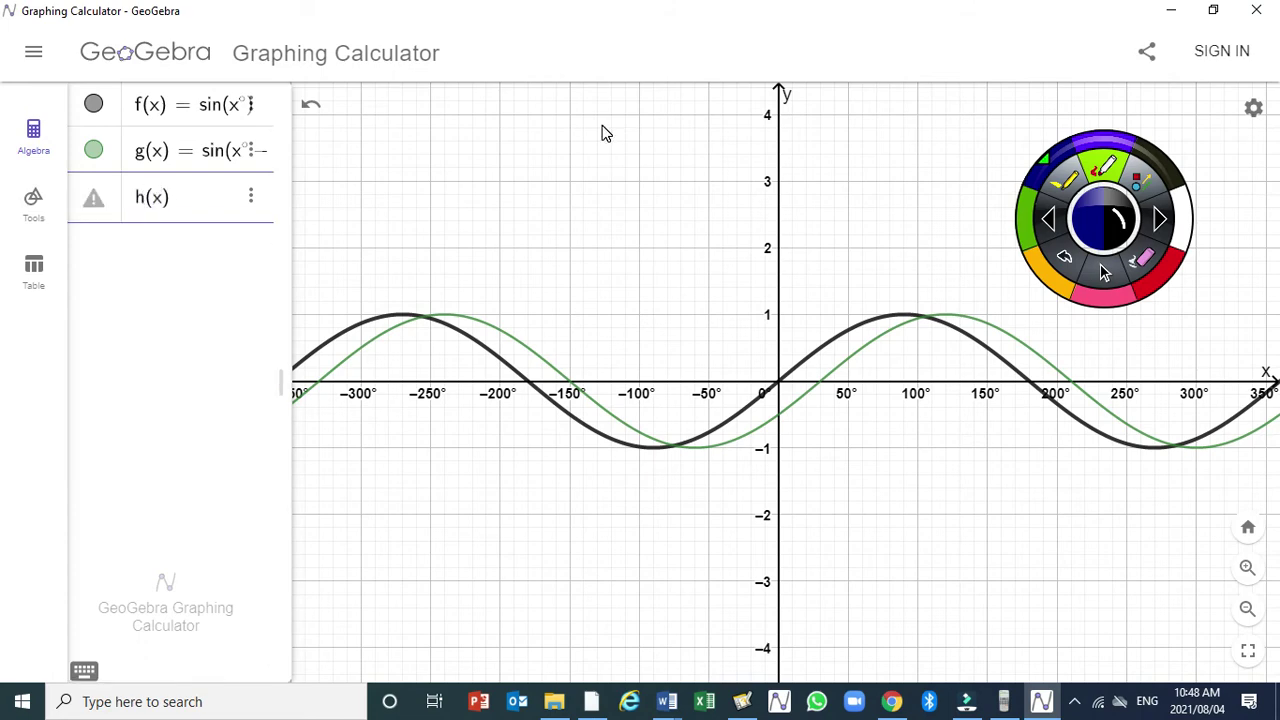
text(=sin)
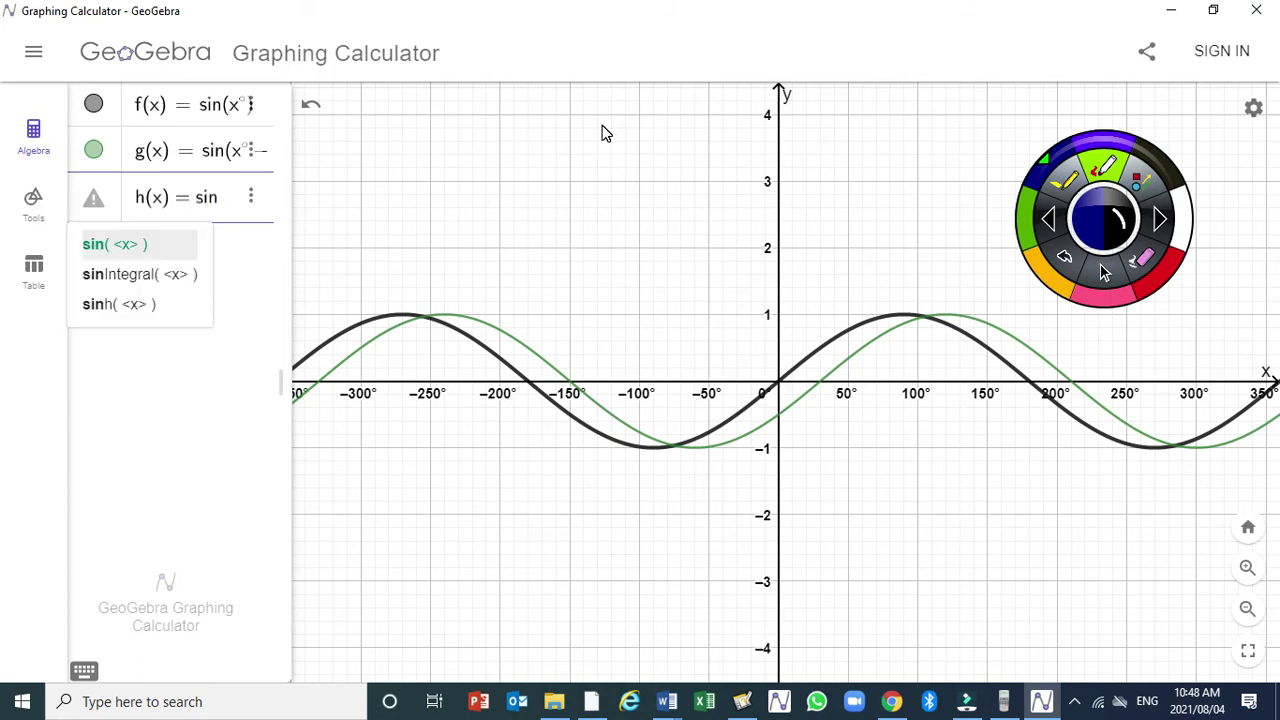
text(9)
key(BackSpace)
text(()
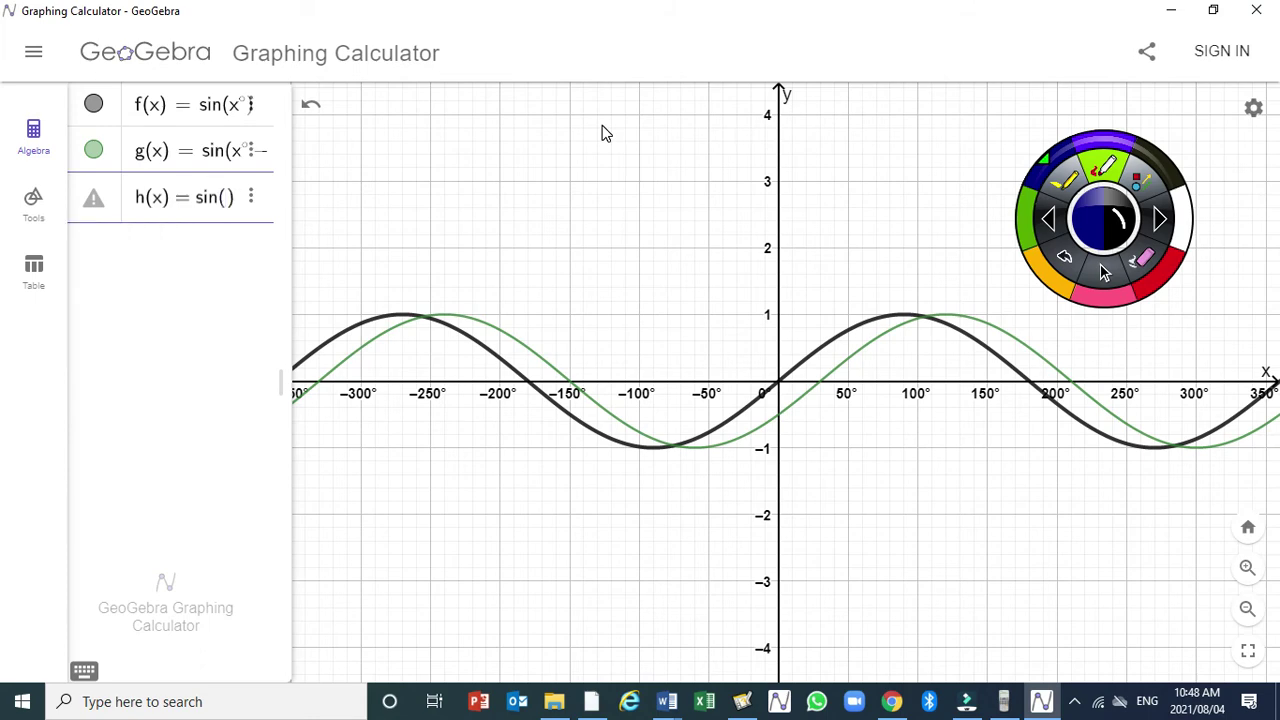
text(c)
key(BackSpace)
text(x)
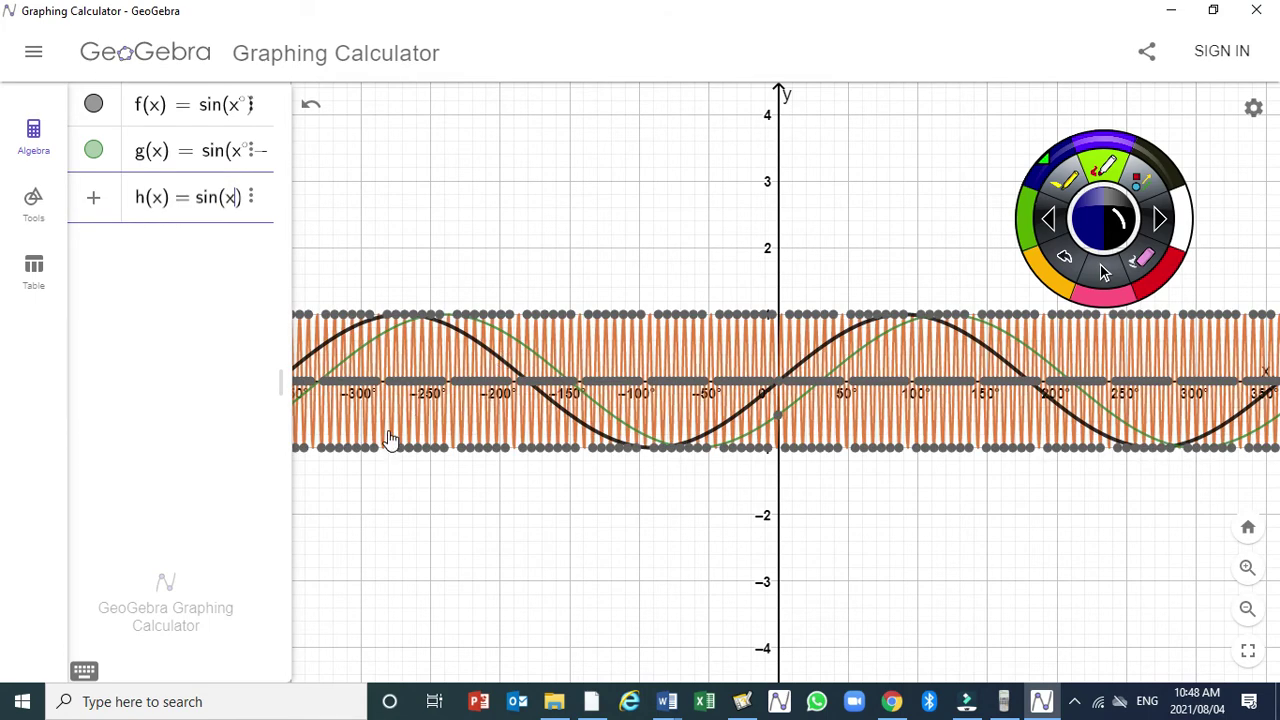
click(84, 670)
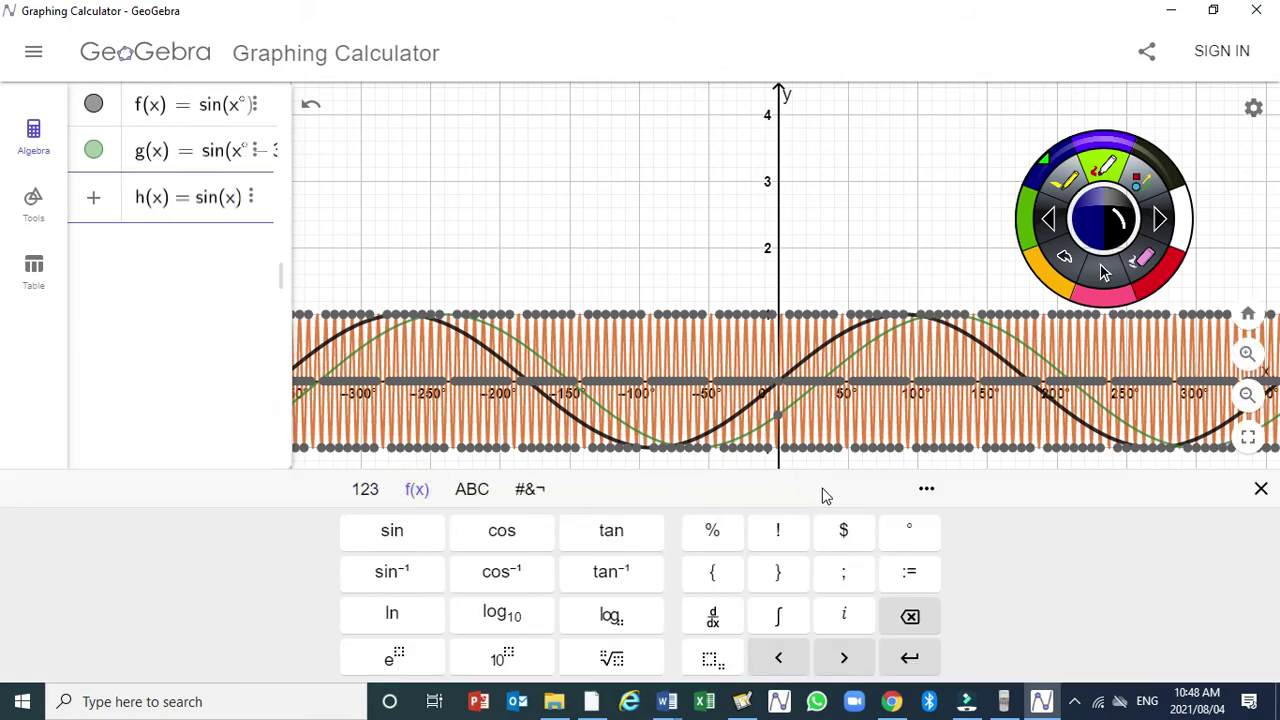
click(909, 530)
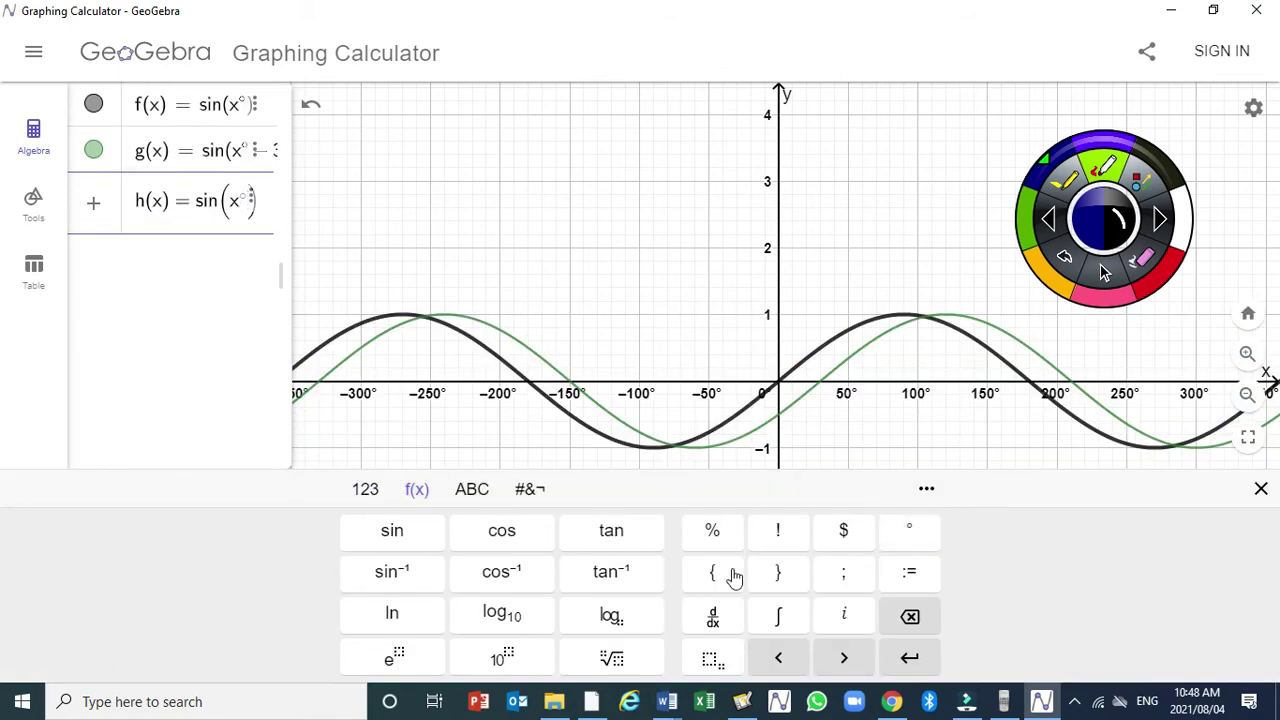
text(+ 30)
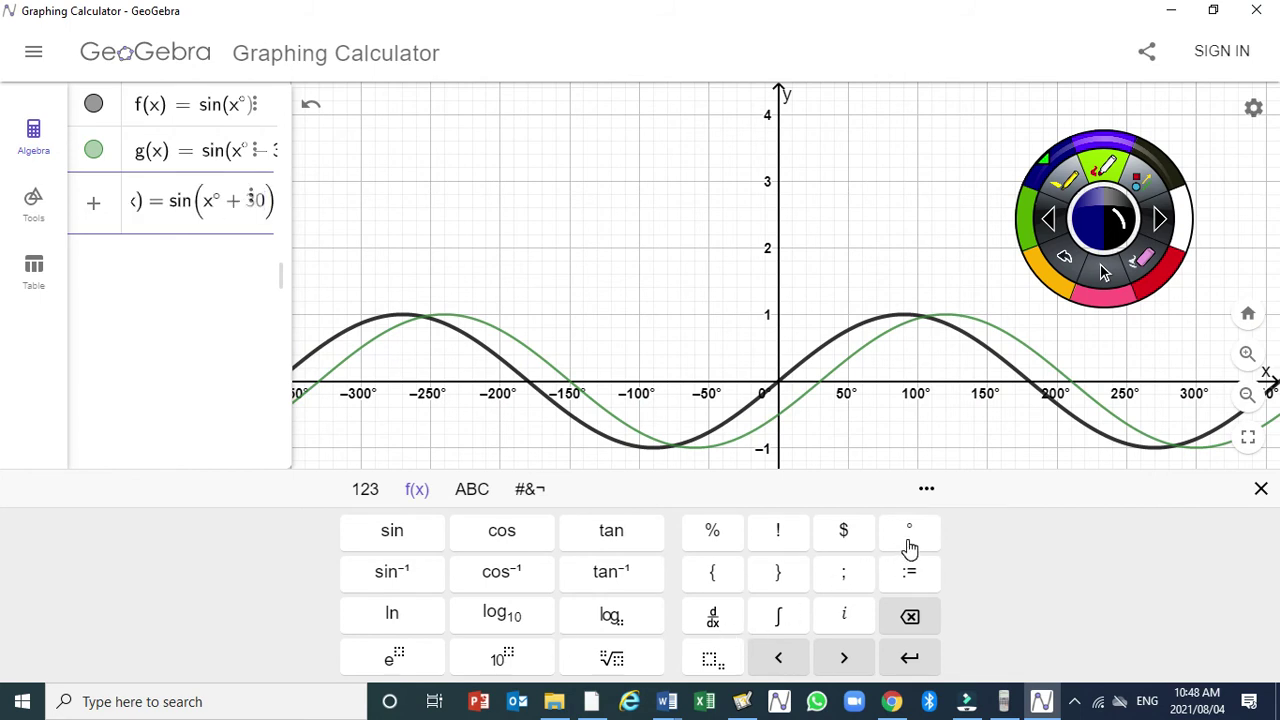
click(909, 540)
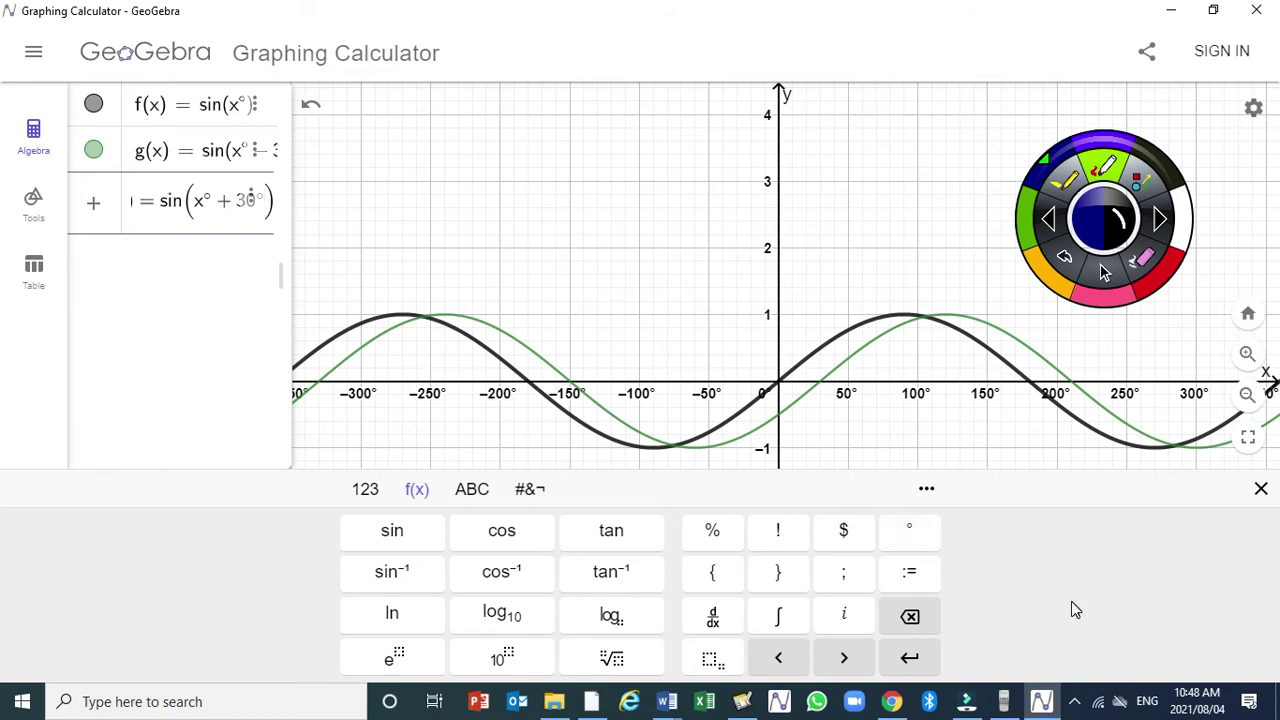
key(Return)
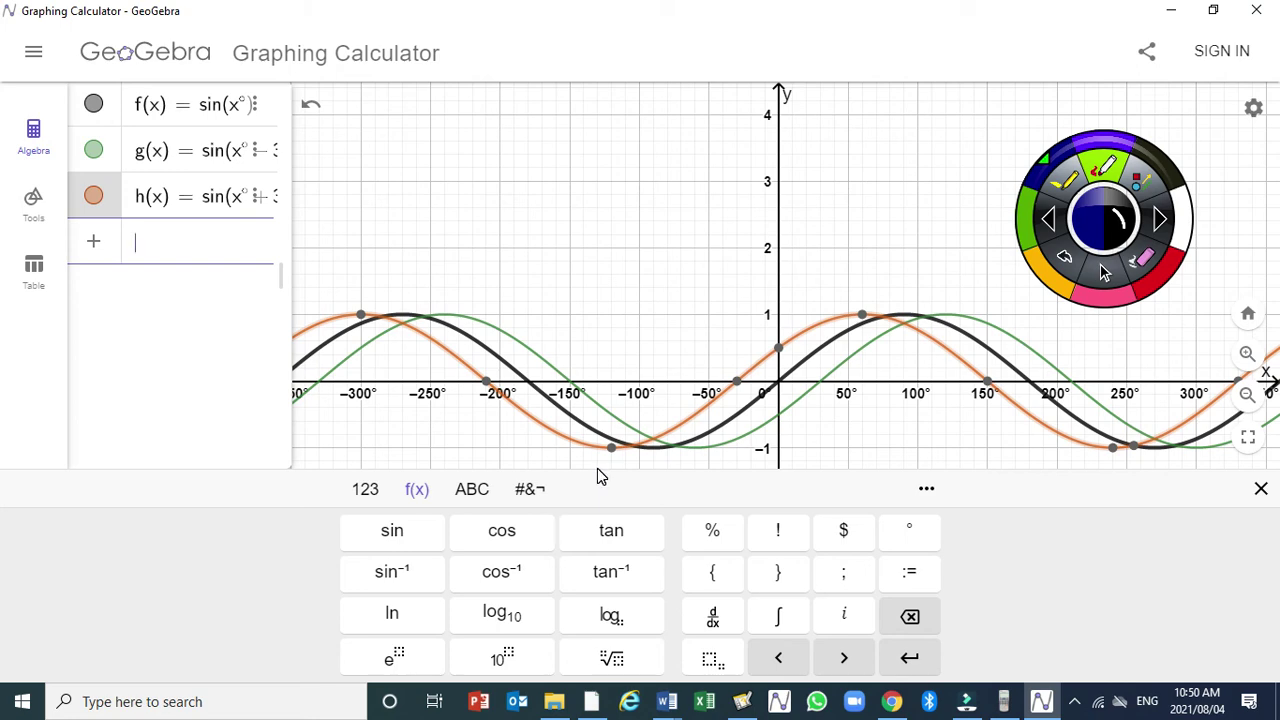
- Handwrite f(x) = sin(x − 30°) below the whiteboard sketch, then return to the three GeoGebra curves
click(741, 702)
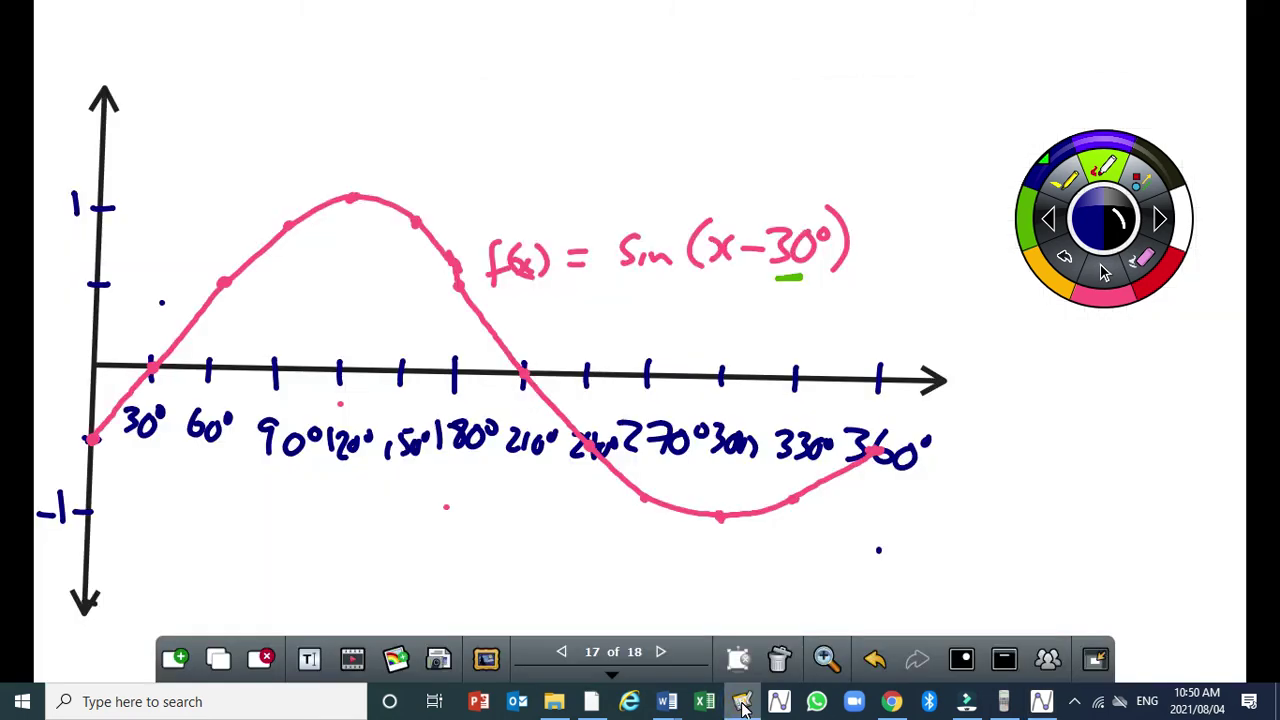
drag(410, 532, 388, 578)
drag(394, 553, 444, 562)
drag(443, 538, 417, 566)
mouse_move(450, 536)
mouse_down()
mouse_move(455, 566)
mouse_move(490, 547)
mouse_up()
drag(471, 560, 522, 560)
mouse_move(548, 547)
mouse_down()
mouse_move(549, 559)
mouse_move(612, 562)
mouse_up()
drag(612, 540, 594, 563)
mouse_move(625, 555)
mouse_down()
mouse_move(694, 558)
mouse_move(714, 535)
mouse_move(714, 576)
mouse_up()
drag(595, 523, 583, 574)
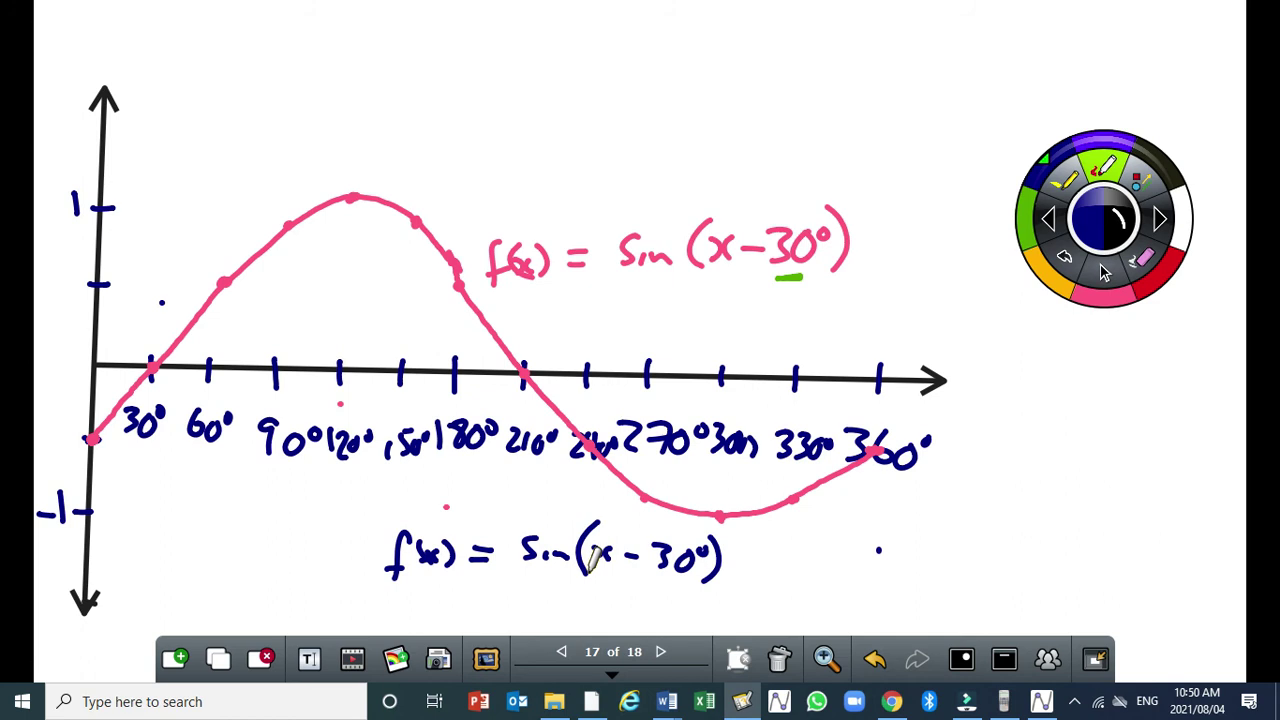
click(1041, 703)
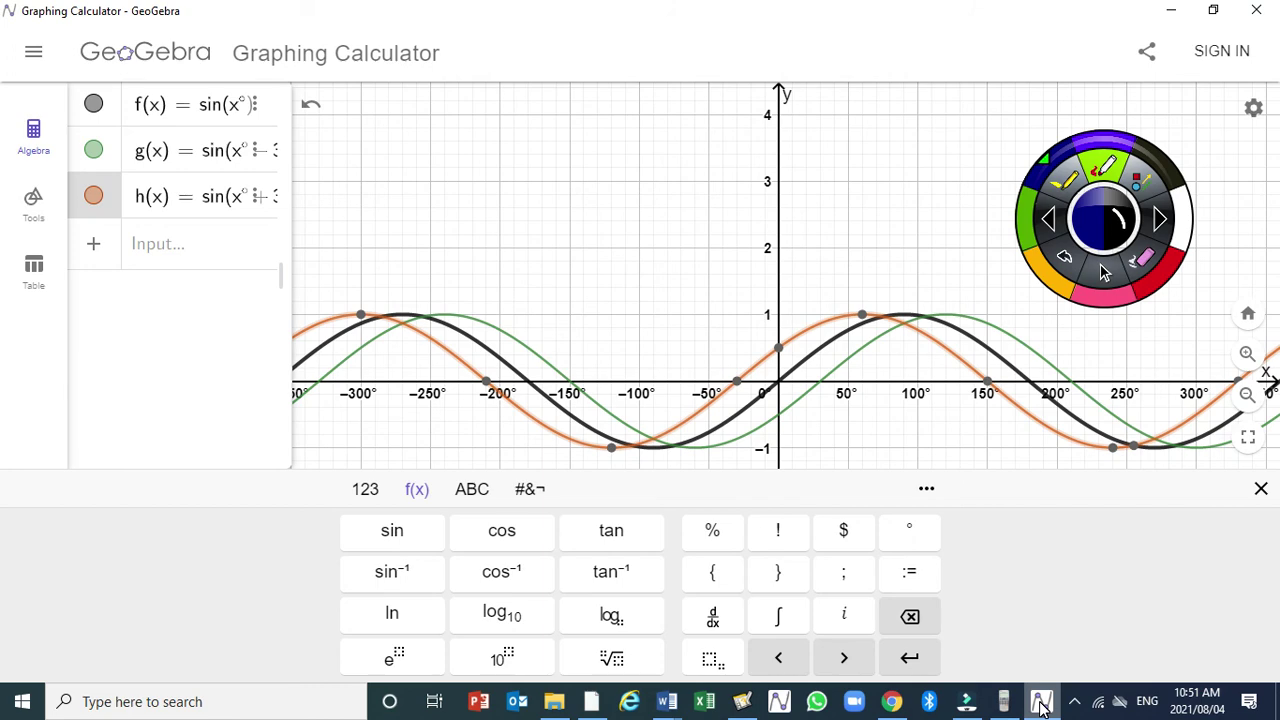
- Select the black sin(x°) curve at the origin to confirm its root and y-intercept (0, 0), then deselect it
click(782, 389)
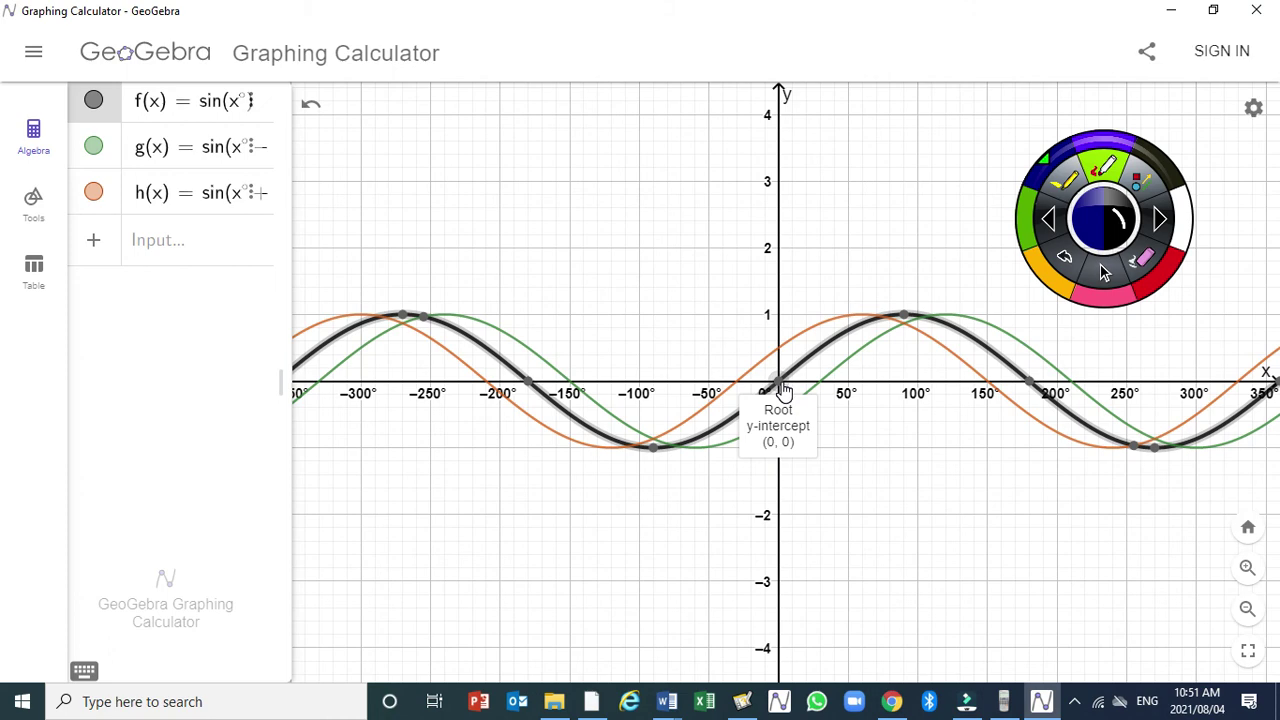
click(981, 518)
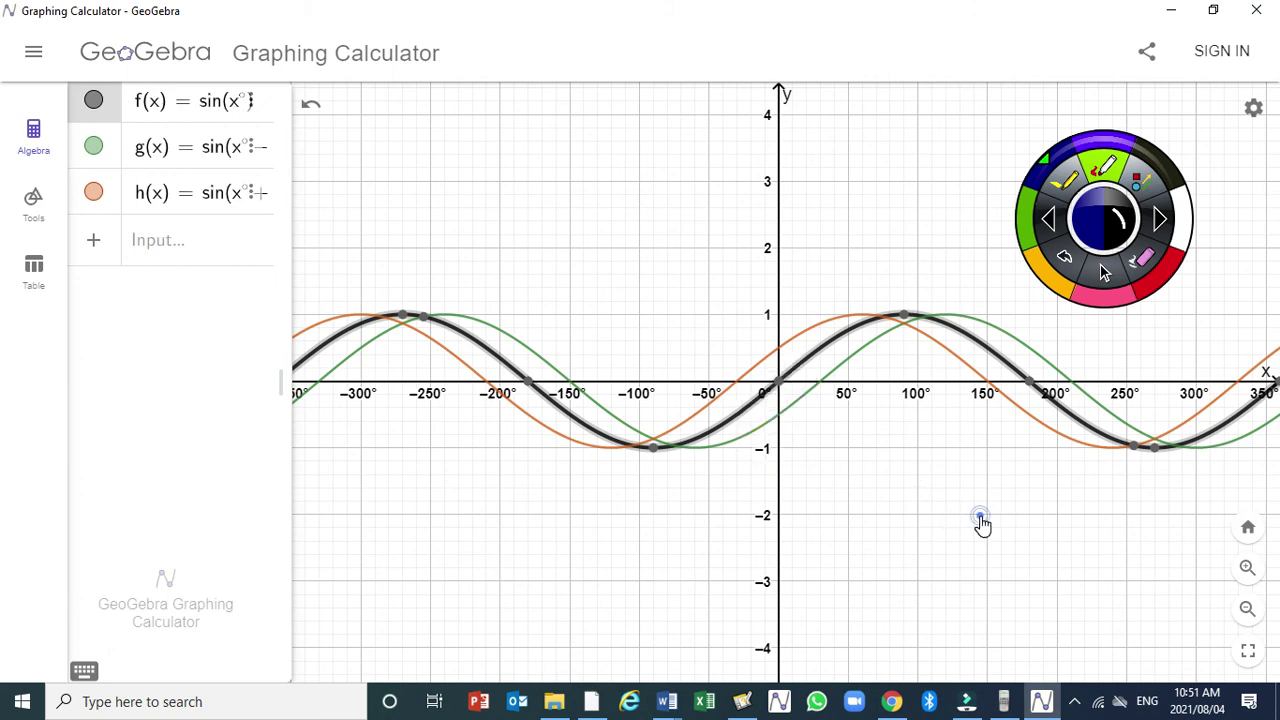